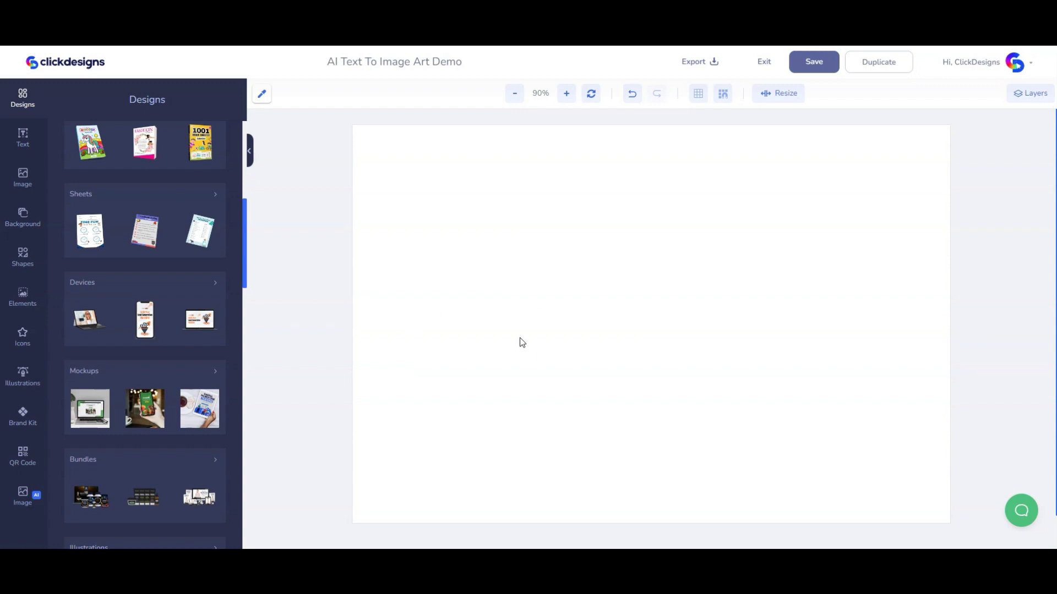
# - Prompt a jacked, six-pack Santa in a small vest, negating 'blurry, bad anatomy, deformed, disfigured, poorly face'
pyautogui.click(22, 495)
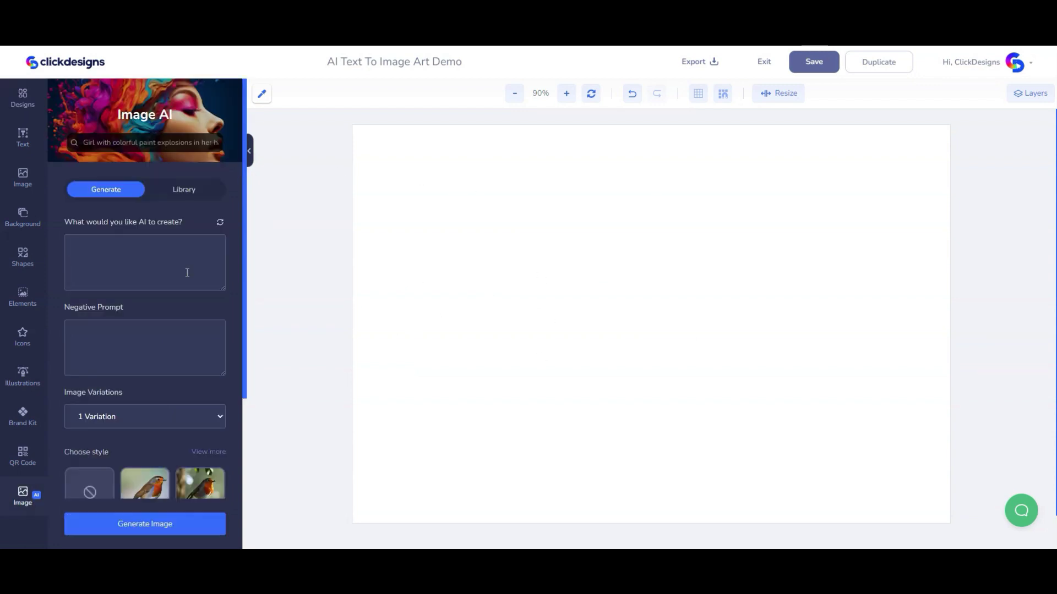
pyautogui.write('santa with six pack abs, jacked, wearing small west, showing his mu')
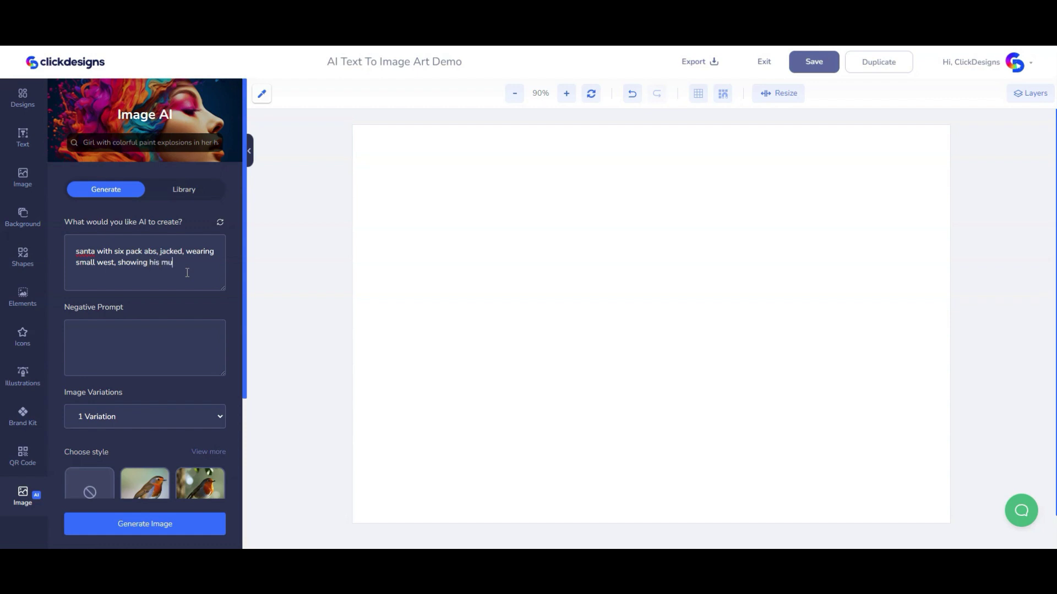
pyautogui.write('scular physic, looking at at the camera')
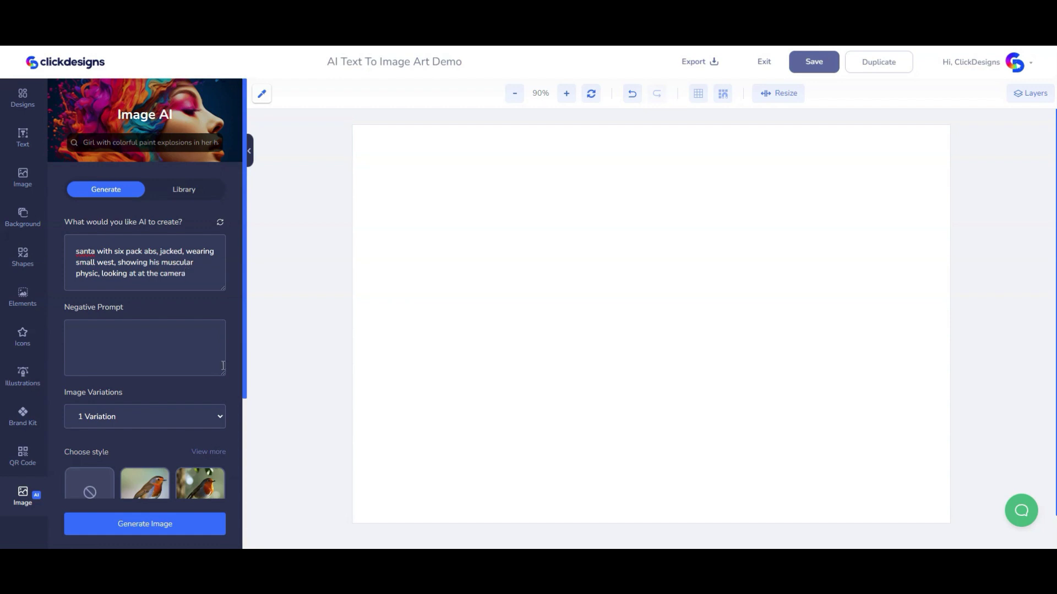
pyautogui.click(141, 351)
pyautogui.moveTo(222, 371); pyautogui.dragTo(222, 358)
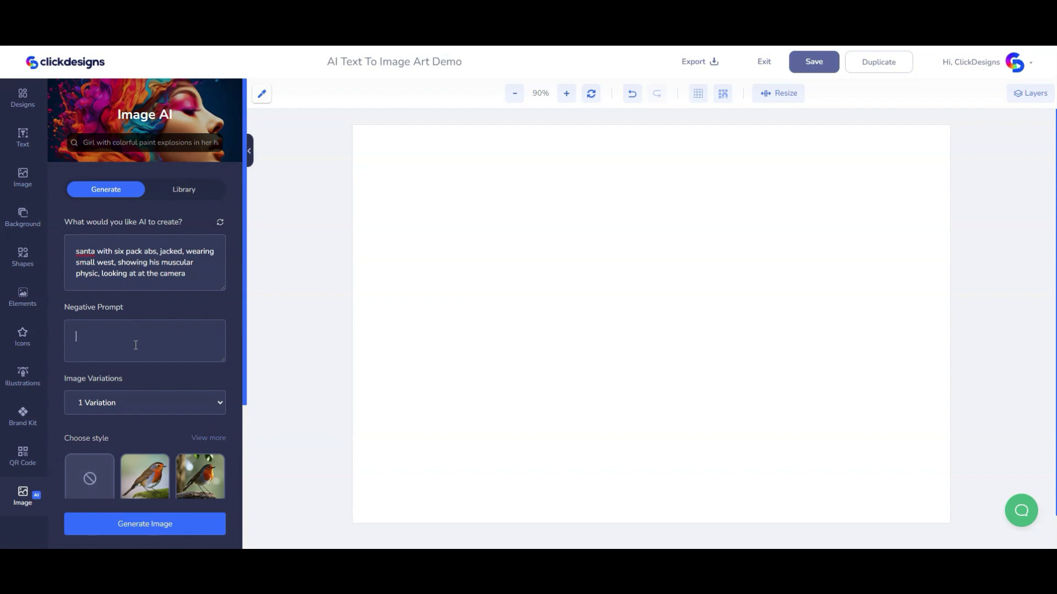
pyautogui.write('blurry, bad anatomy, deformed, disfigured, poorly face')
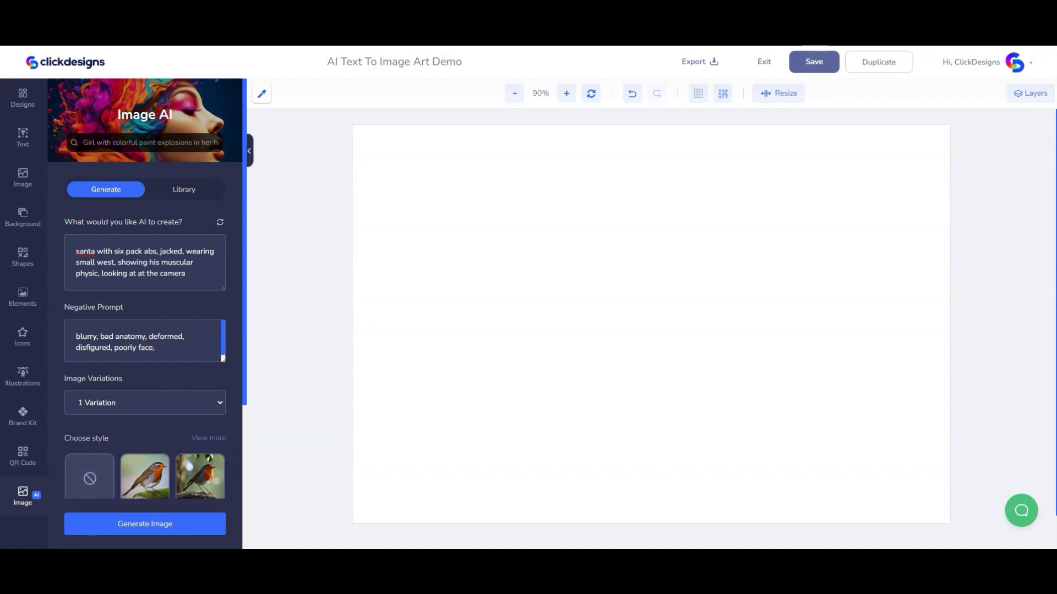
pyautogui.write(', mutatated')
# - Correct the negative prompt's misspelling to 'mutation' and set 2 image variations with square aspect ratio
pyautogui.press('BackSpace')
pyautogui.press('BackSpace')
pyautogui.press('BackSpace')
pyautogui.press('BackSpace')
pyautogui.write('ion')
pyautogui.scroll(-2, 176, 310)
pyautogui.click(83, 329)
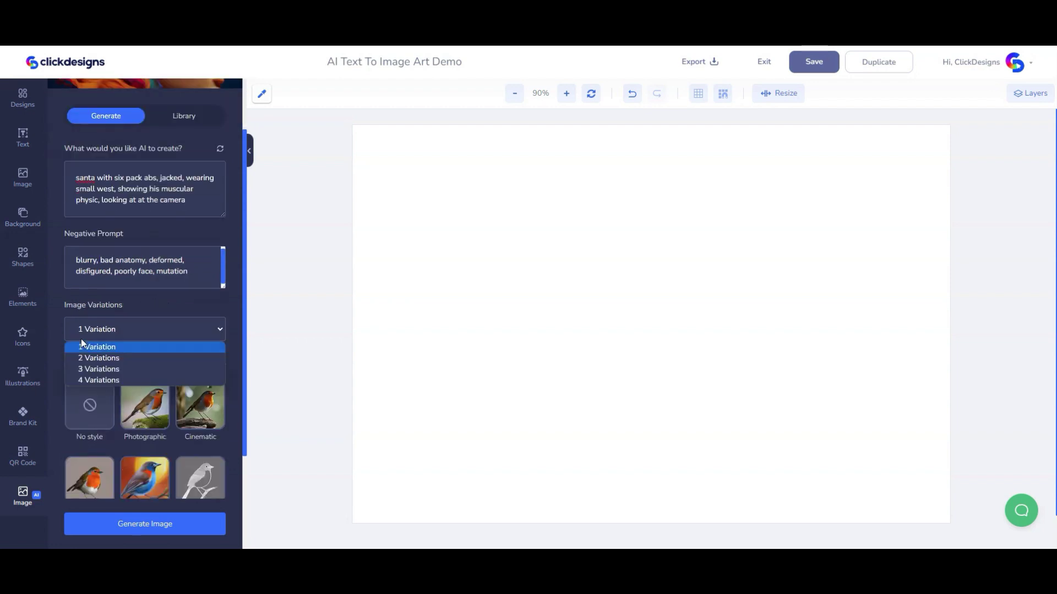
pyautogui.click(107, 359)
pyautogui.scroll(-2, 179, 338)
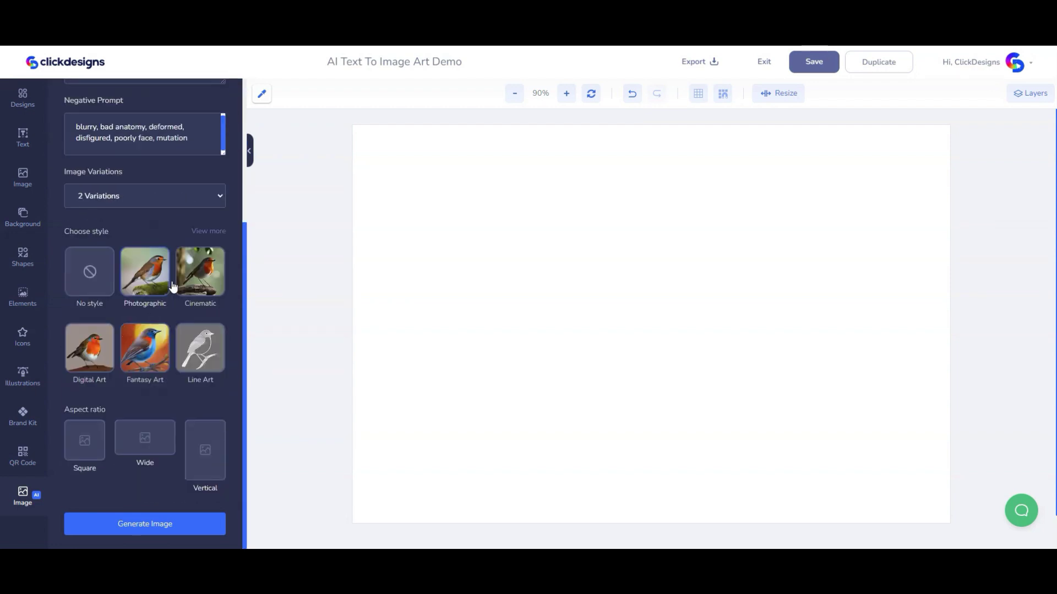
pyautogui.click(220, 460)
pyautogui.click(71, 451)
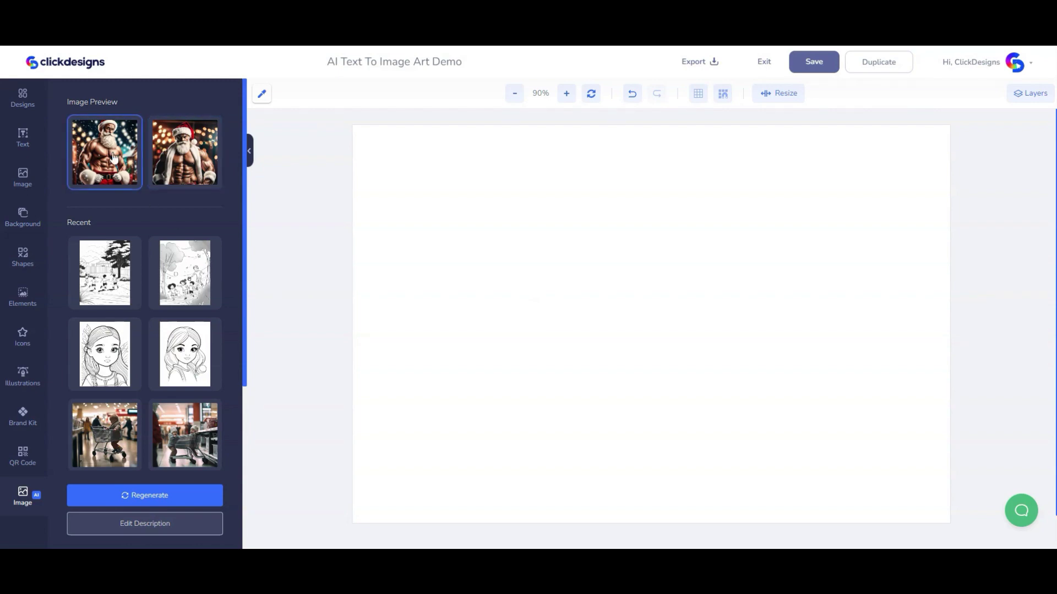
# - Add the second Santa variation, delete the first snowy Santa, and centre the remaining image
pyautogui.click(185, 153)
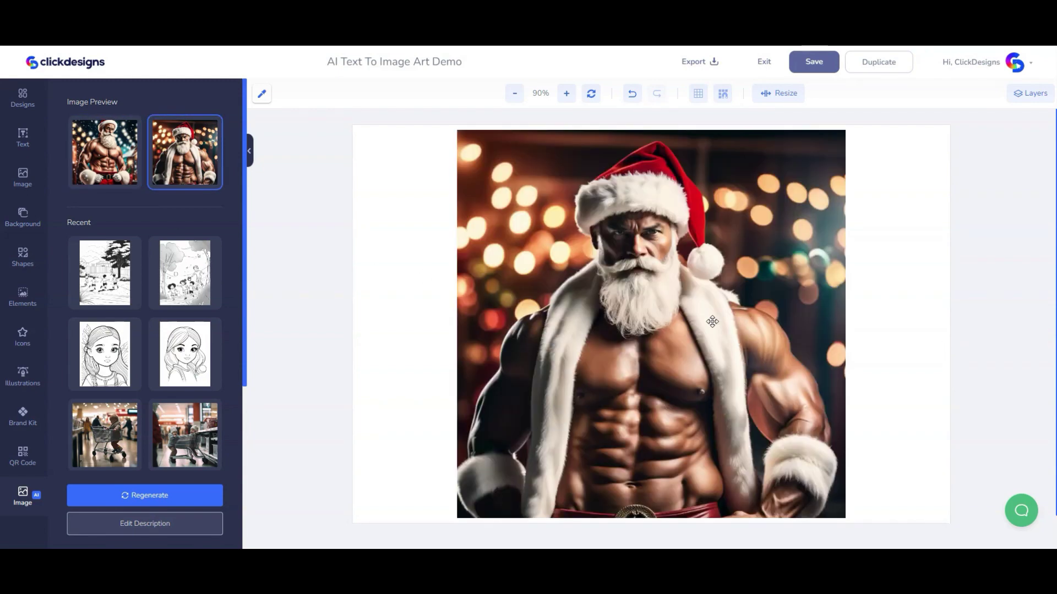
pyautogui.moveTo(476, 207); pyautogui.dragTo(372, 202)
pyautogui.press('Delete')
pyautogui.moveTo(602, 363)
pyautogui.mouseDown()
pyautogui.moveTo(622, 374)
pyautogui.moveTo(677, 364)
pyautogui.moveTo(603, 363)
pyautogui.mouseUp()
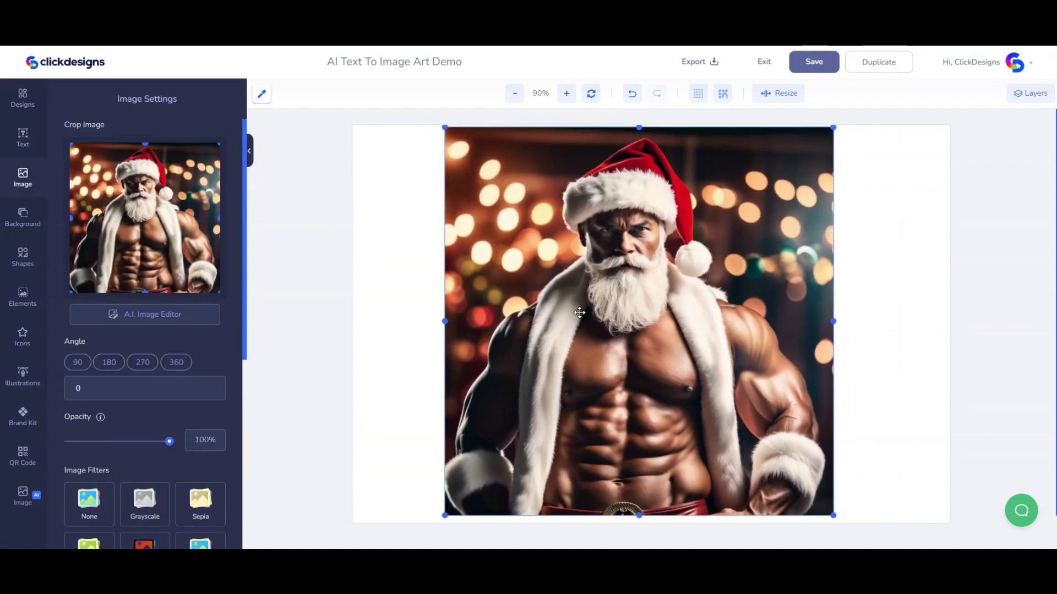
pyautogui.click(22, 495)
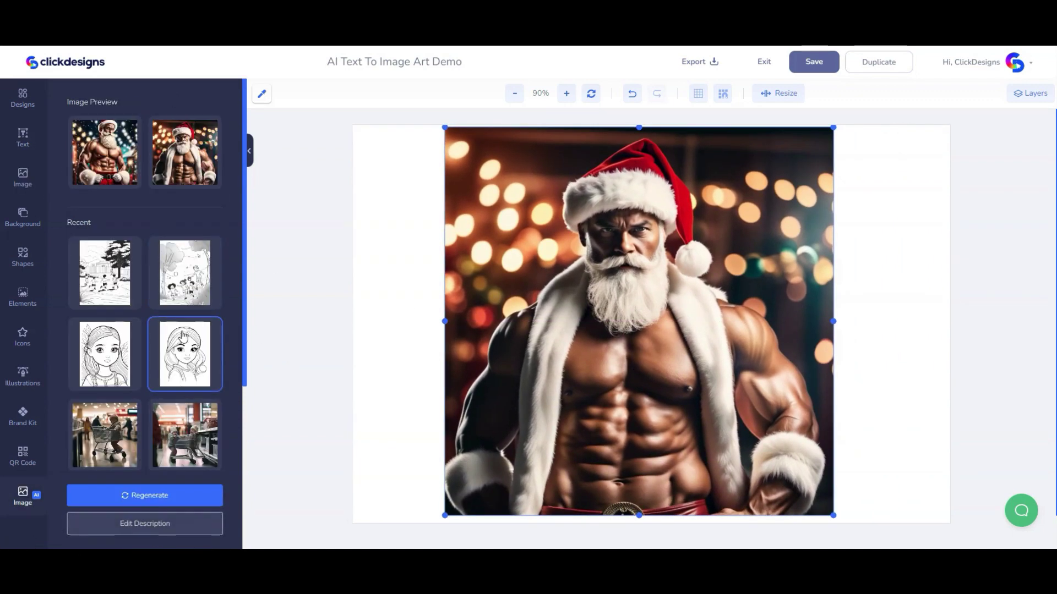
# - Replace the Santa prompt with the Nike SB sneaker prompt and paste a new negative prompt
pyautogui.click(145, 523)
pyautogui.moveTo(188, 274); pyautogui.dragTo(56, 252)
pyautogui.press('BackSpace')
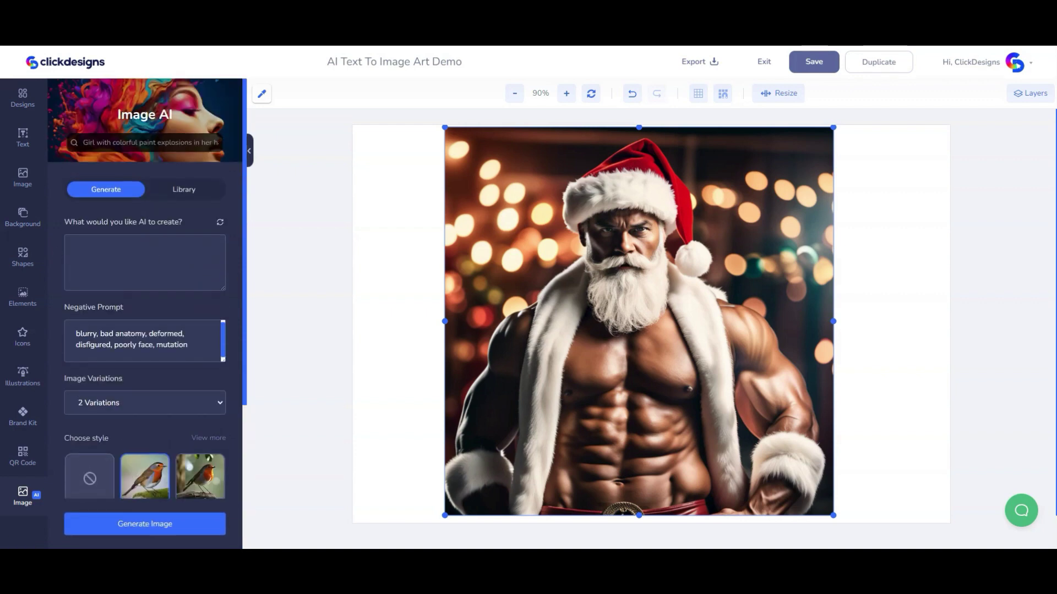
pyautogui.write('Nike SB Staple Pigeon collaboration, Ad Agency Design, product photography')
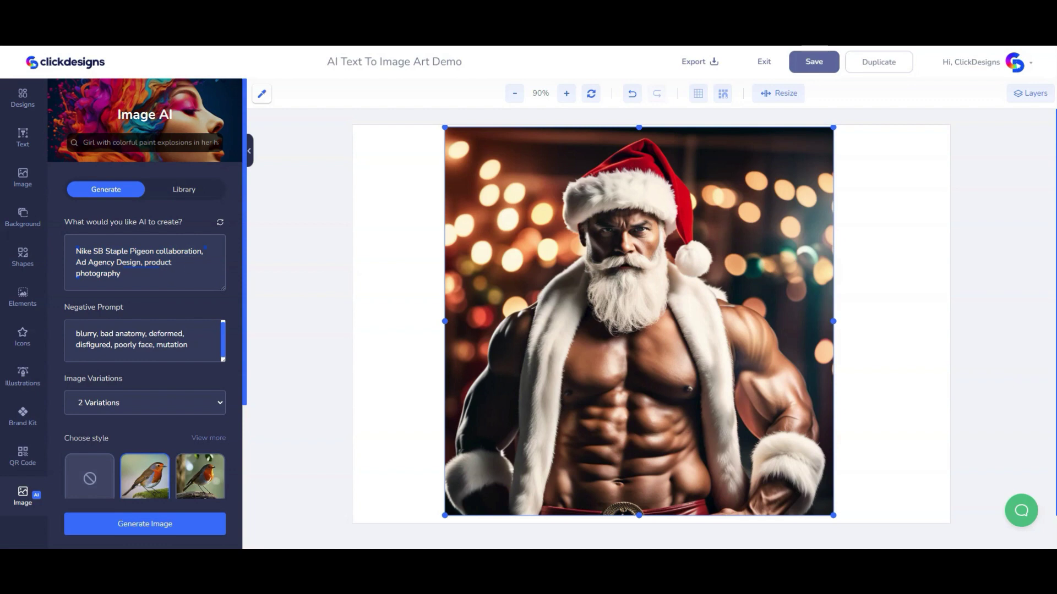
pyautogui.click(143, 339)
pyautogui.hotkey('ctrl', 'a')
pyautogui.write('heavy ears, missing ears, old photo, low res, black and white, black and white filter, colorless')
# - Apply the Fantasy Art style, generate sneaker variations, and add the cloud sneaker beside the first
pyautogui.scroll(-4, 100, 363)
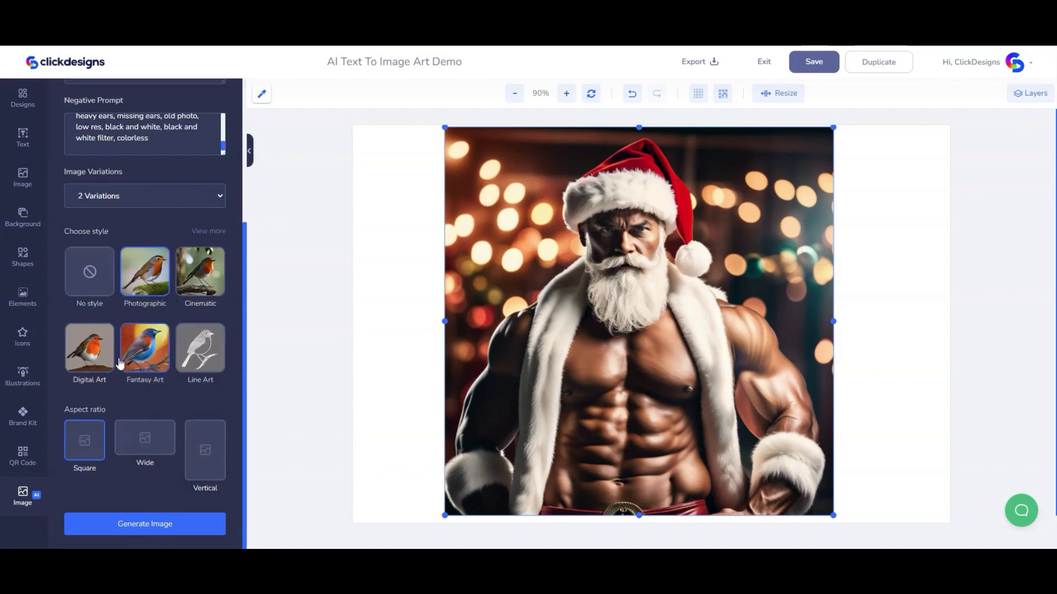
pyautogui.click(147, 353)
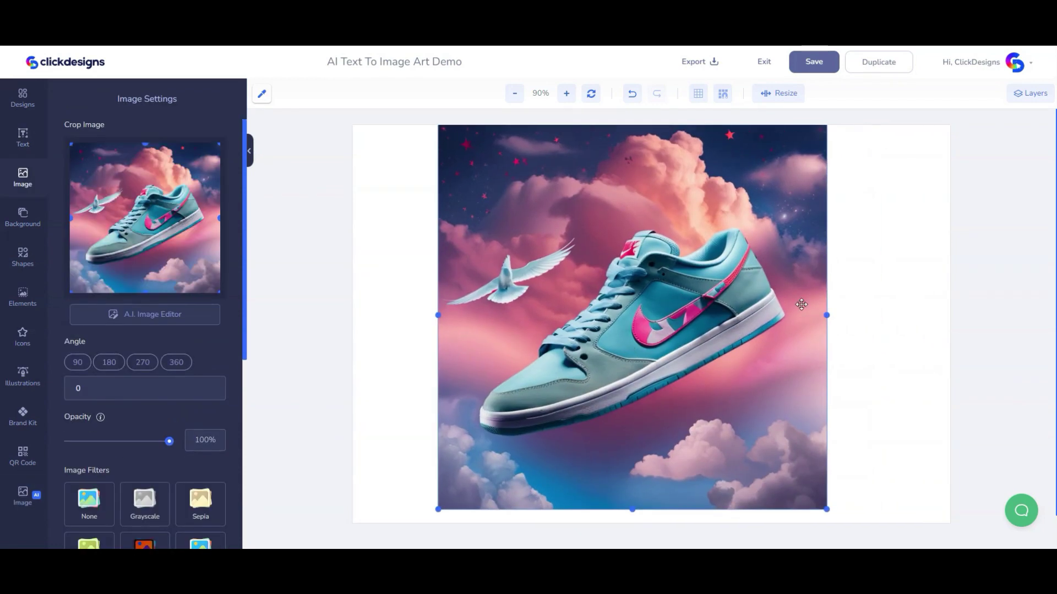
pyautogui.click(23, 496)
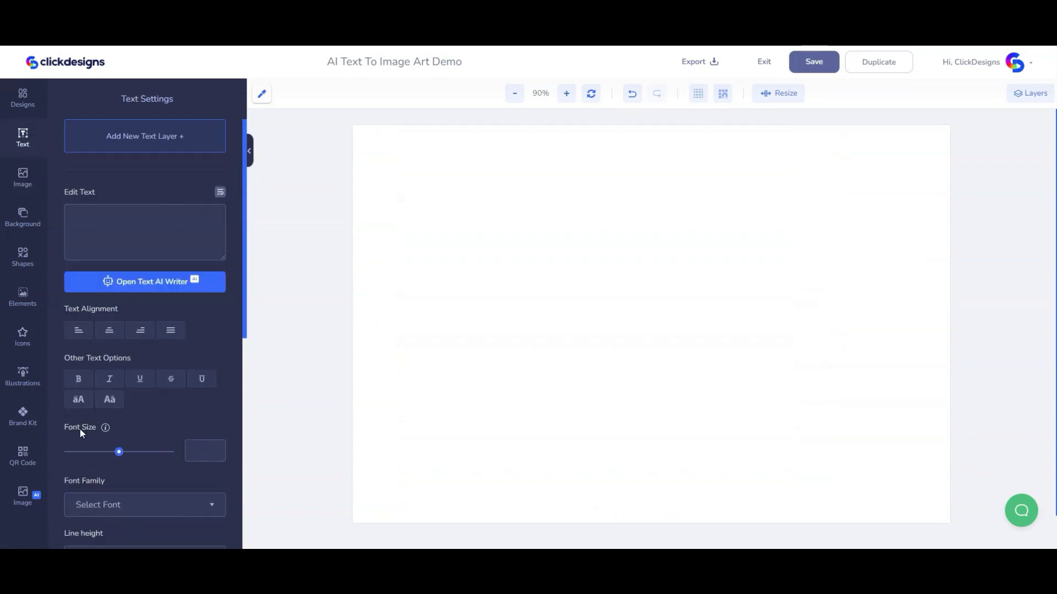
pyautogui.click(123, 496)
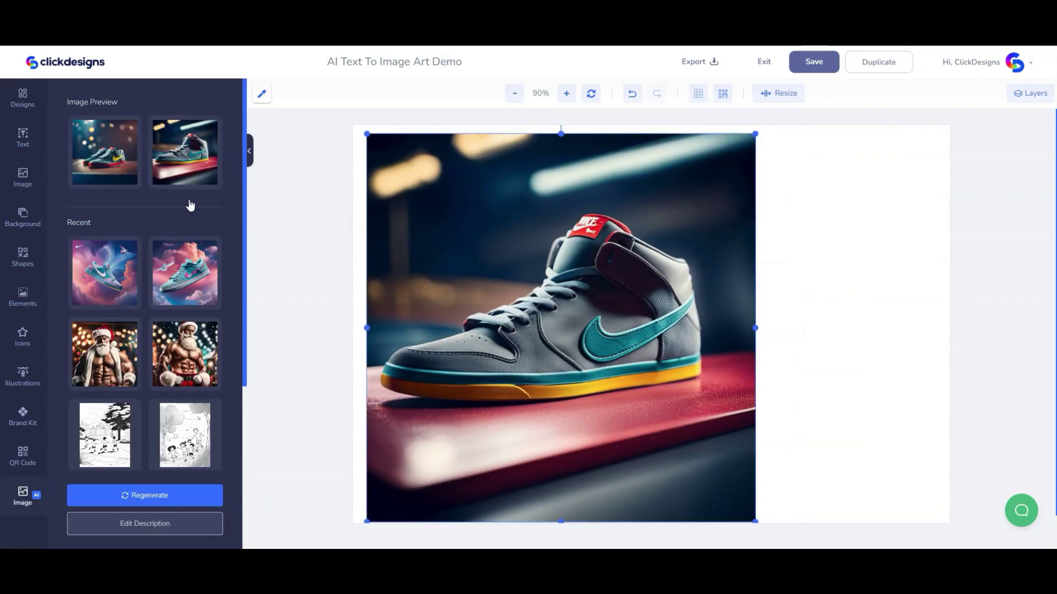
pyautogui.click(185, 272)
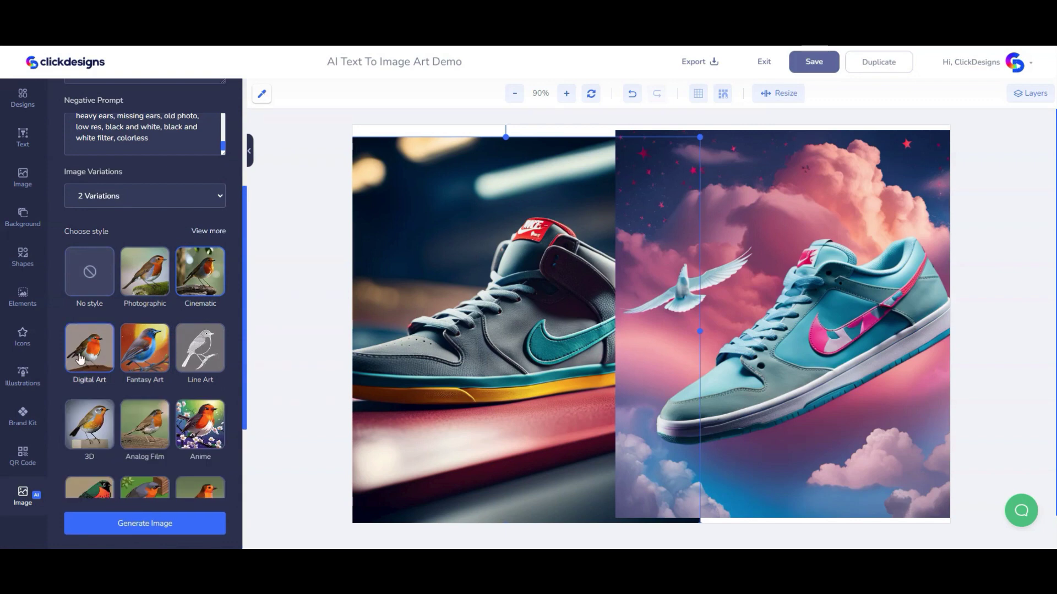
pyautogui.hotkey('ctrl', 'a')
# - Change the prompt to 'the most delicious burger' and generate the burger images
pyautogui.write('the most ')
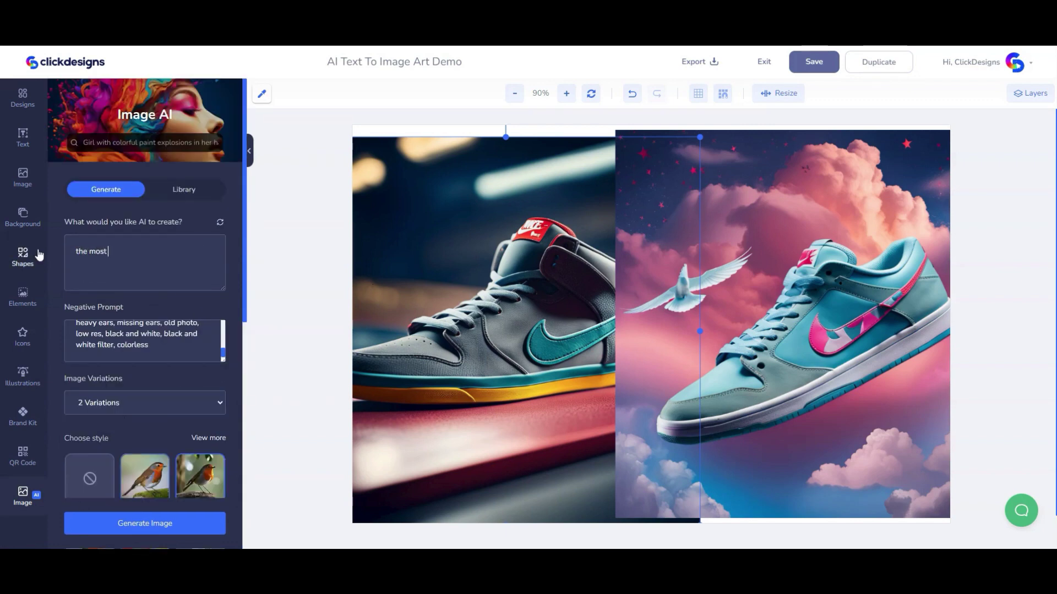
pyautogui.write('delicious burger')
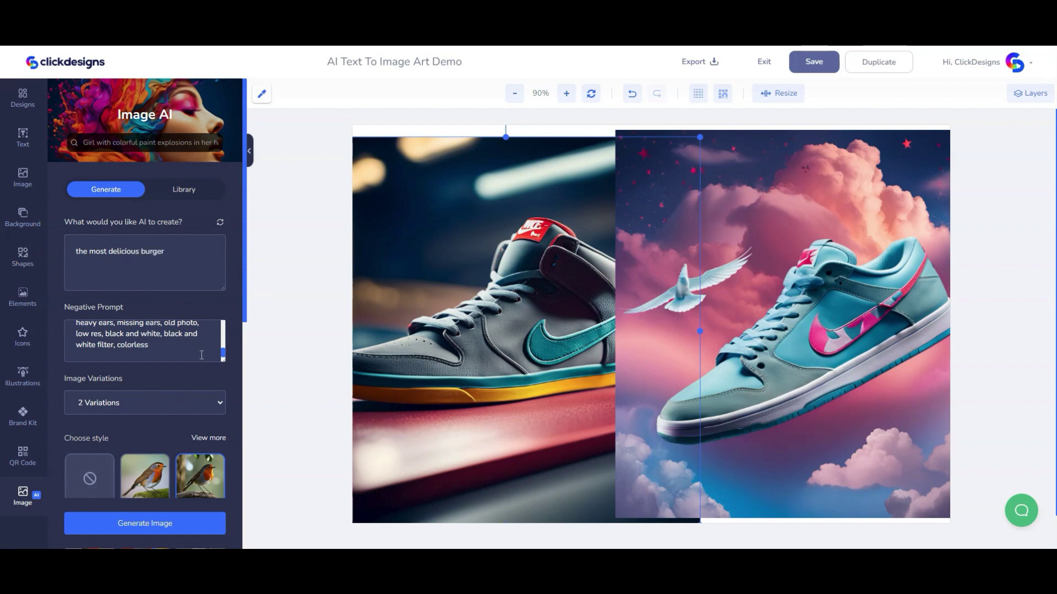
pyautogui.scroll(5, 198, 335)
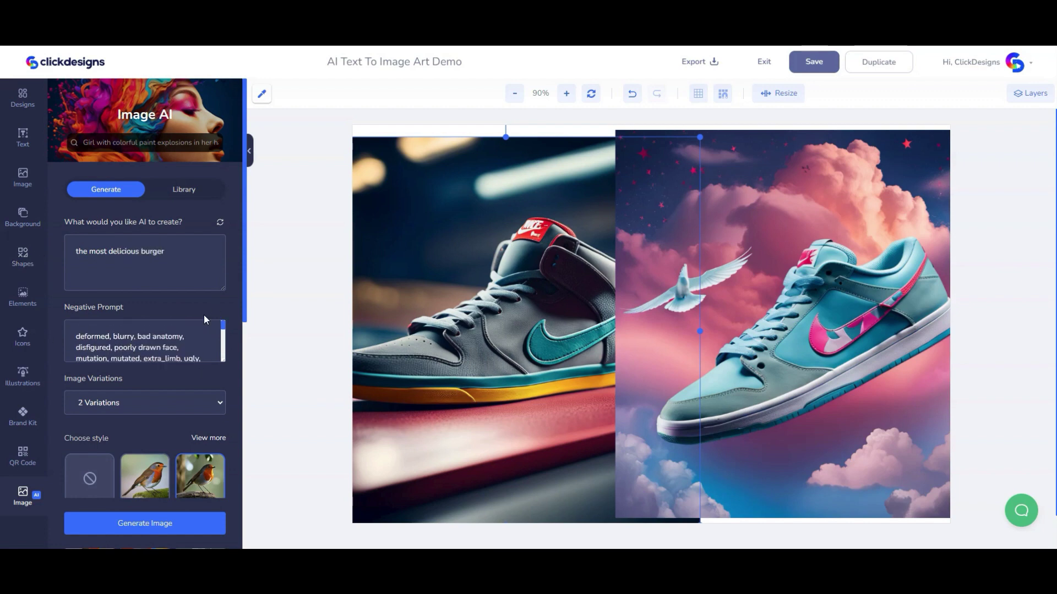
pyautogui.scroll(-1, 224, 298)
pyautogui.scroll(-1, 226, 295)
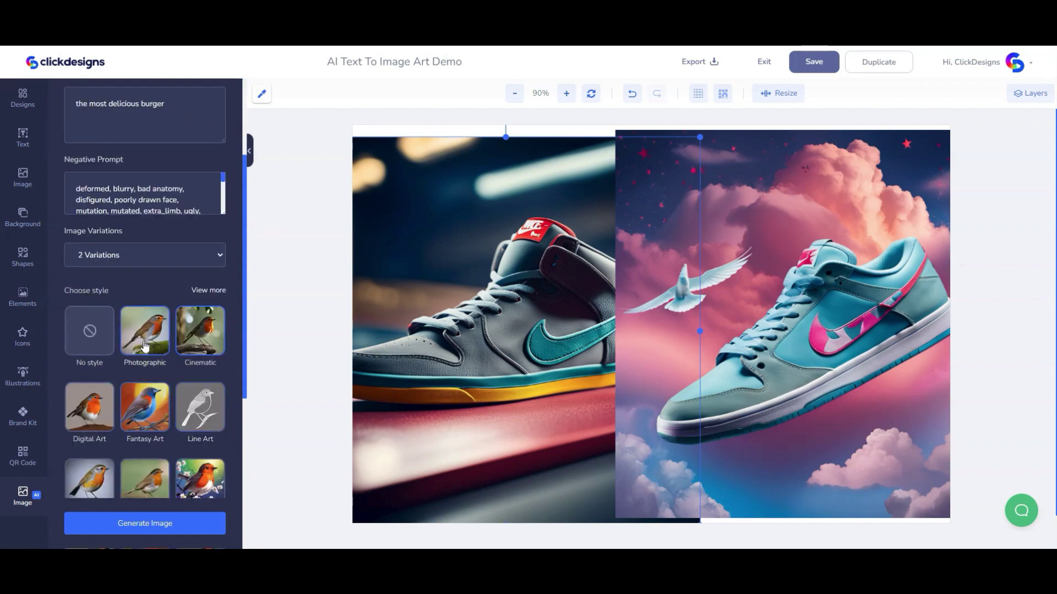
pyautogui.scroll(-4, 152, 408)
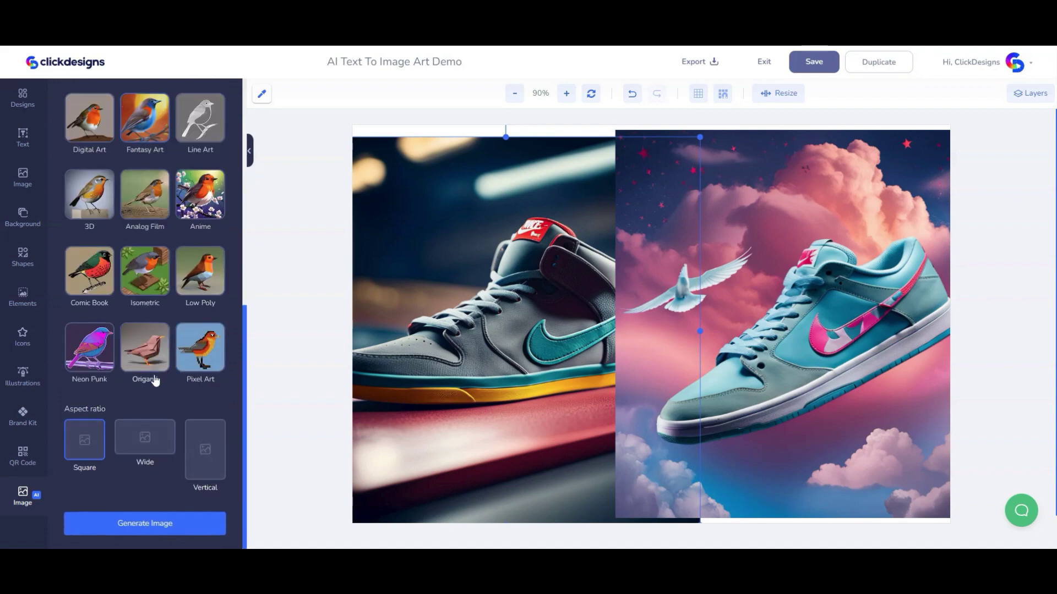
pyautogui.click(159, 525)
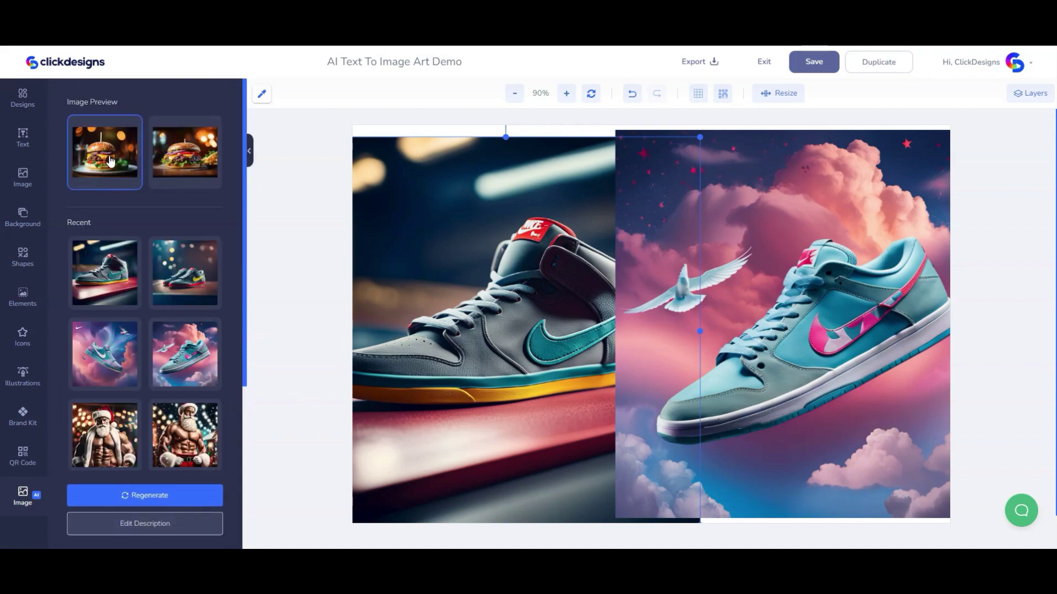
# - Place the first burger variation on the canvas and select it
pyautogui.click(104, 166)
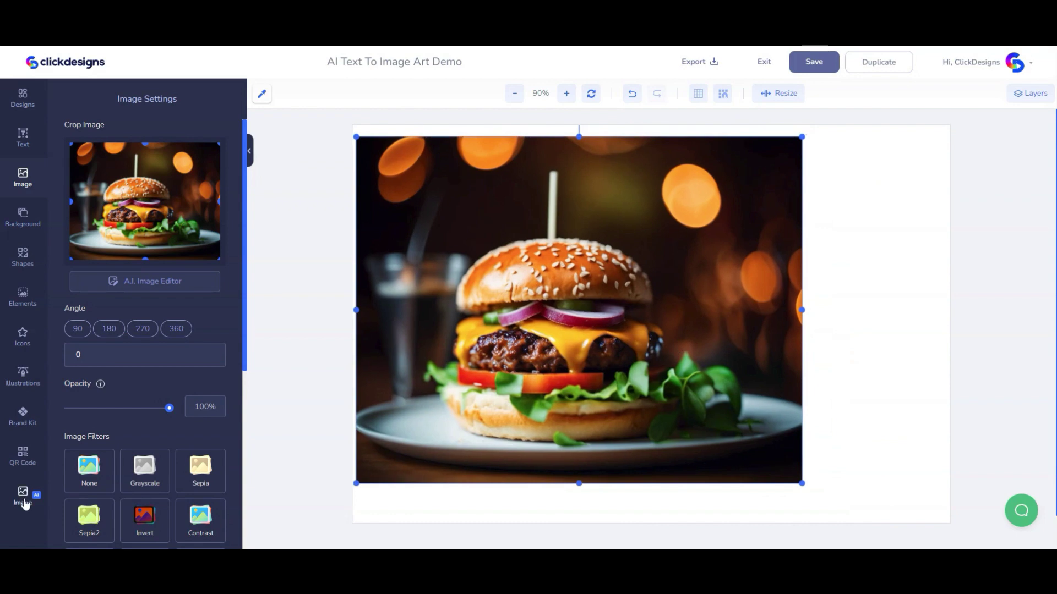
pyautogui.click(22, 495)
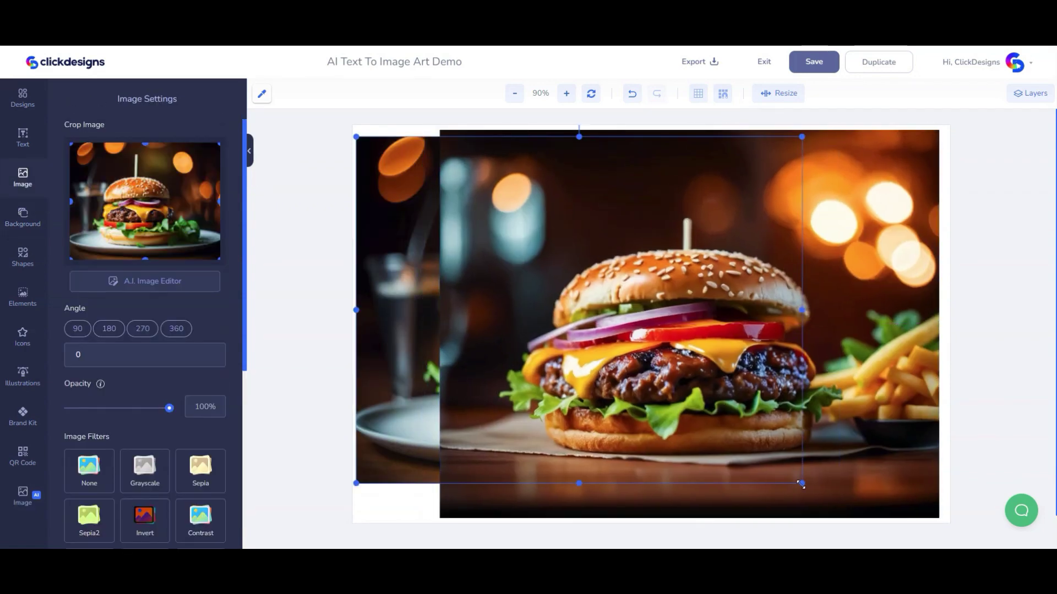
pyautogui.click(942, 244)
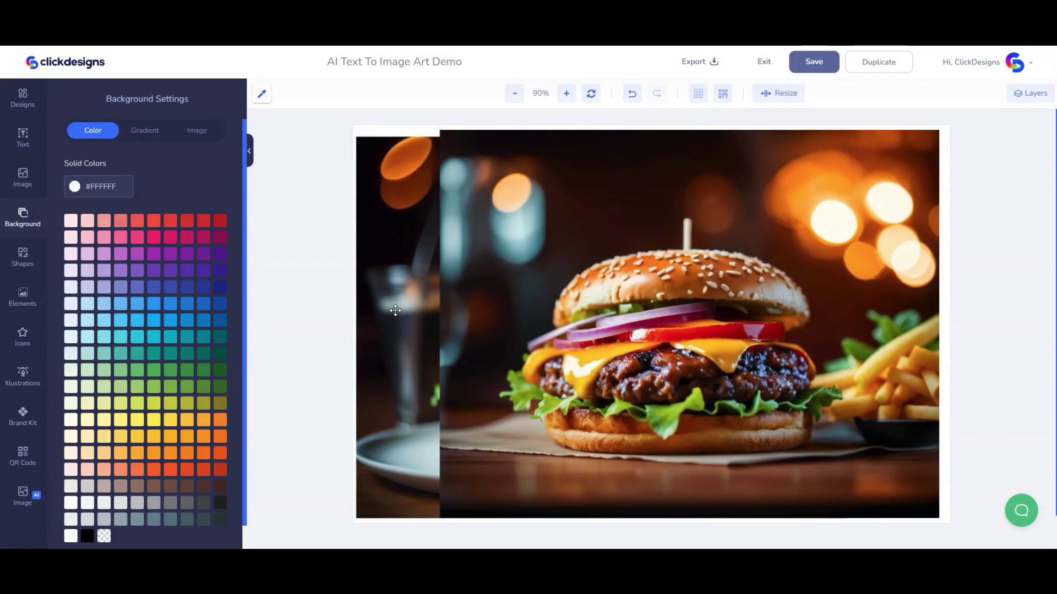
pyautogui.click(766, 294)
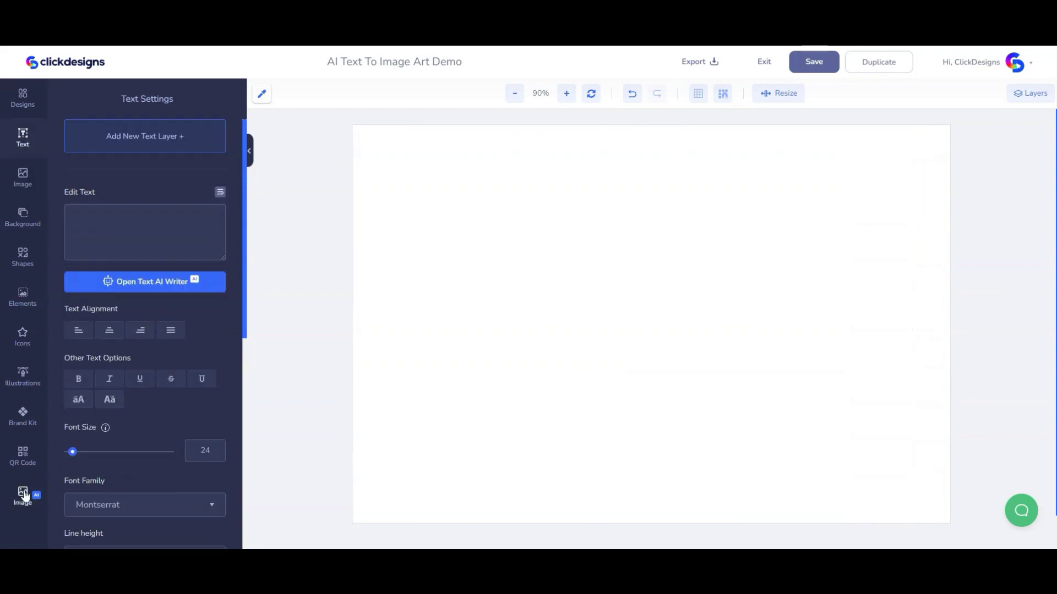
# - Replace the burger prompt with 'portrait of a male beach lover' and generate portraits
pyautogui.click(22, 495)
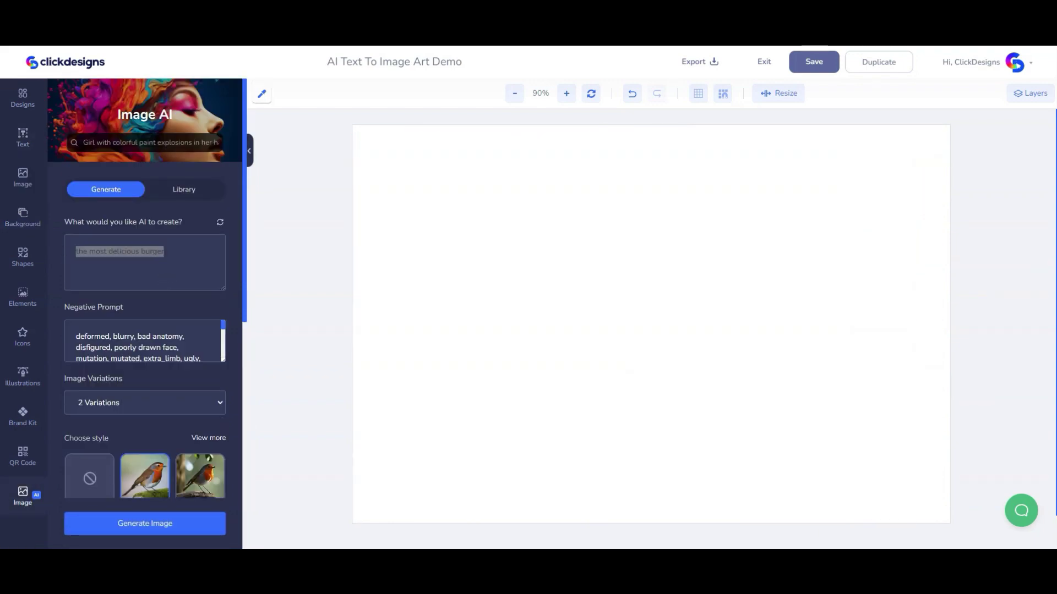
pyautogui.moveTo(167, 252); pyautogui.dragTo(64, 250)
pyautogui.write('portrait of a male beach lover')
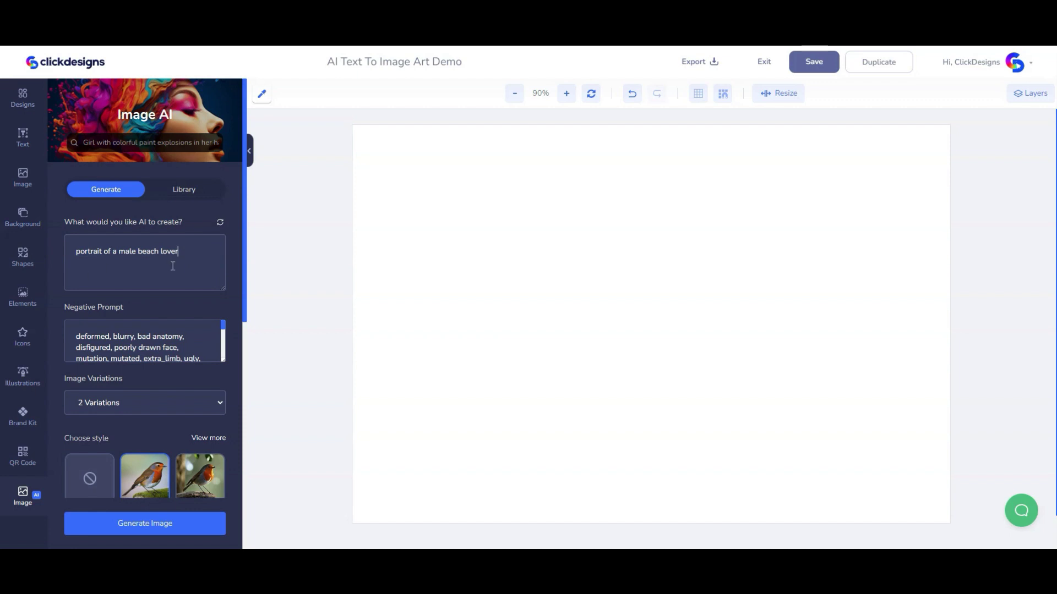
pyautogui.scroll(-8, 176, 266)
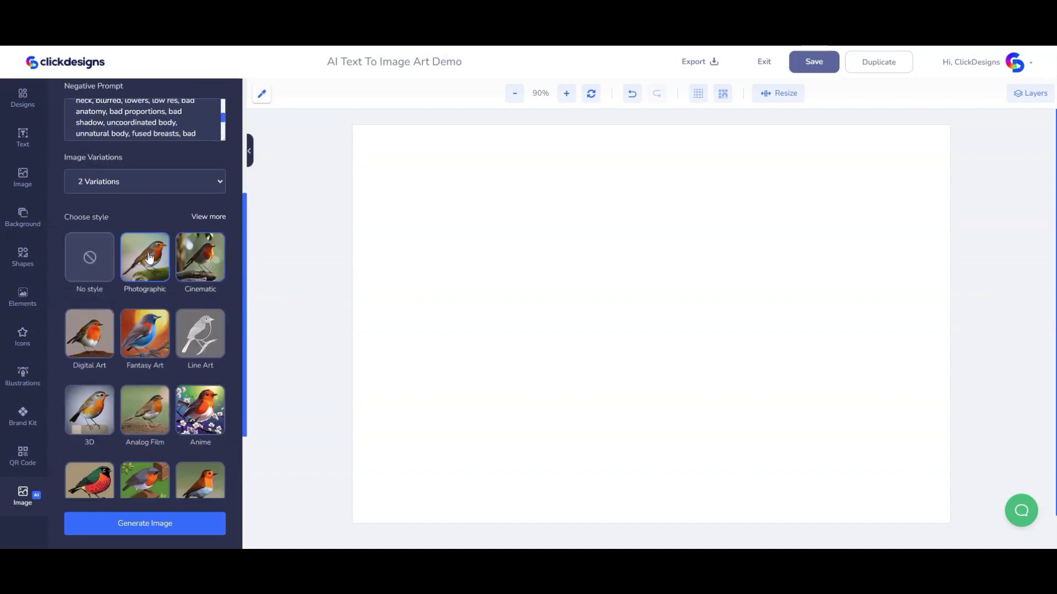
pyautogui.scroll(-4, 110, 385)
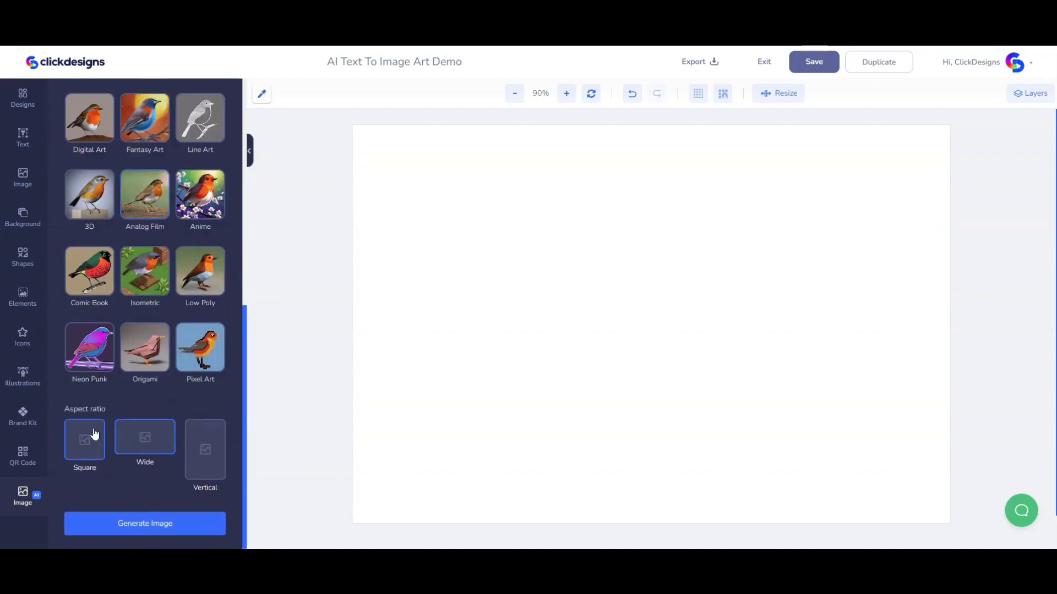
pyautogui.click(148, 526)
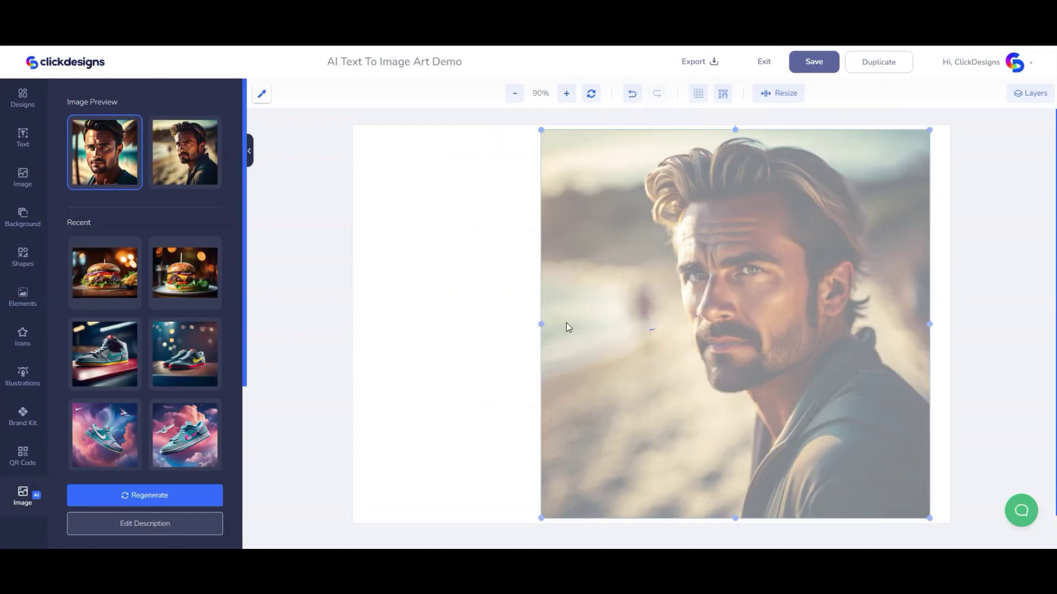
# - Open and close the A.I. Image Editor for a portrait, then undo to remove the portraits
pyautogui.click(144, 523)
pyautogui.scroll(5, 144, 385)
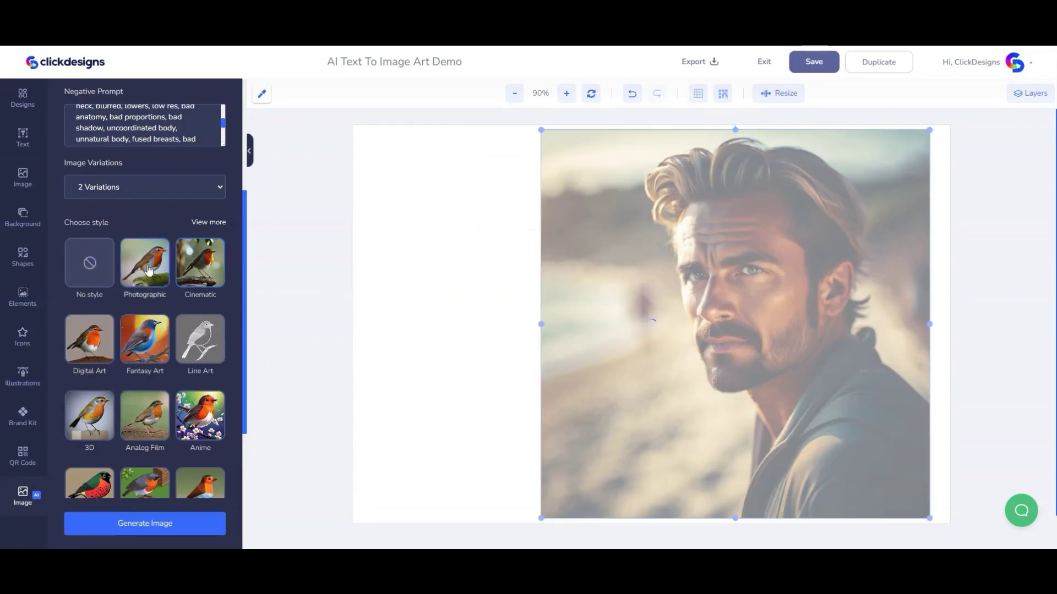
pyautogui.scroll(4, 149, 335)
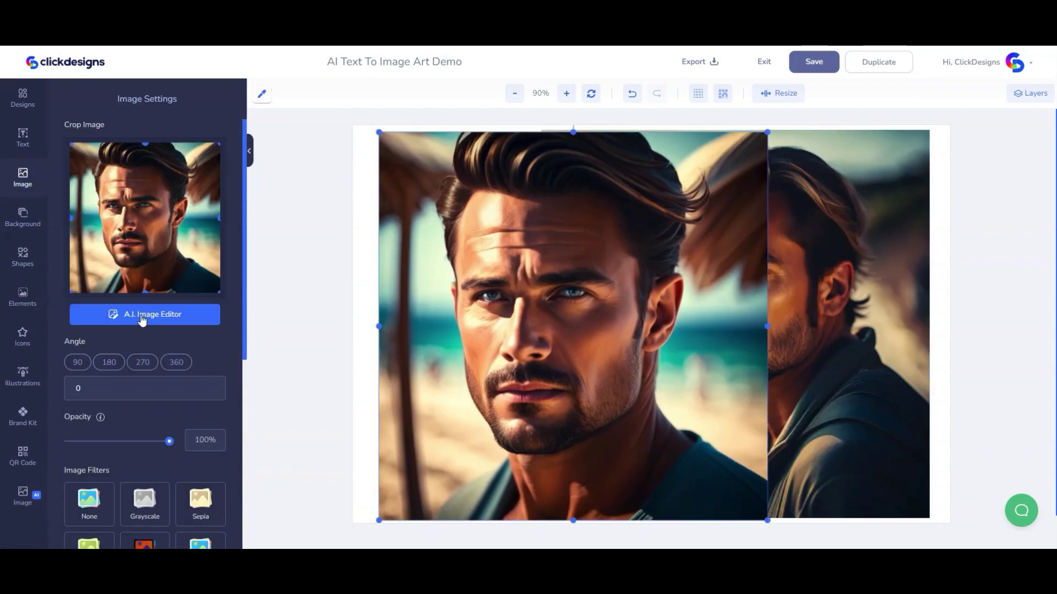
pyautogui.click(184, 323)
pyautogui.click(674, 107)
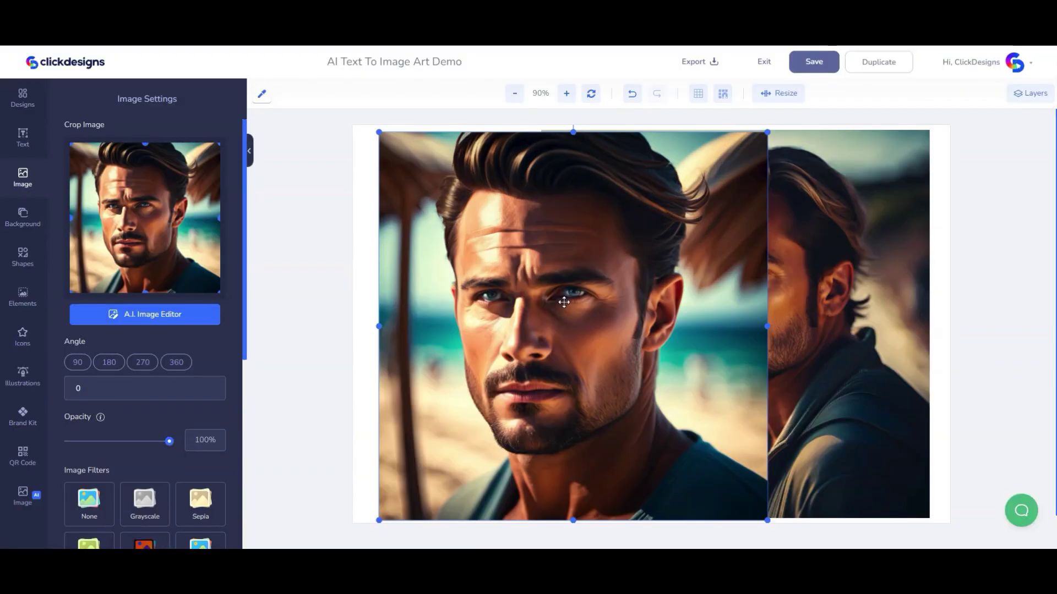
pyautogui.hotkey('ctrl', 'z')
pyautogui.hotkey('ctrl', 'z')
# - Enter 'coloring page of children playing', choose Vertical aspect ratio, and generate the images
pyautogui.click(22, 497)
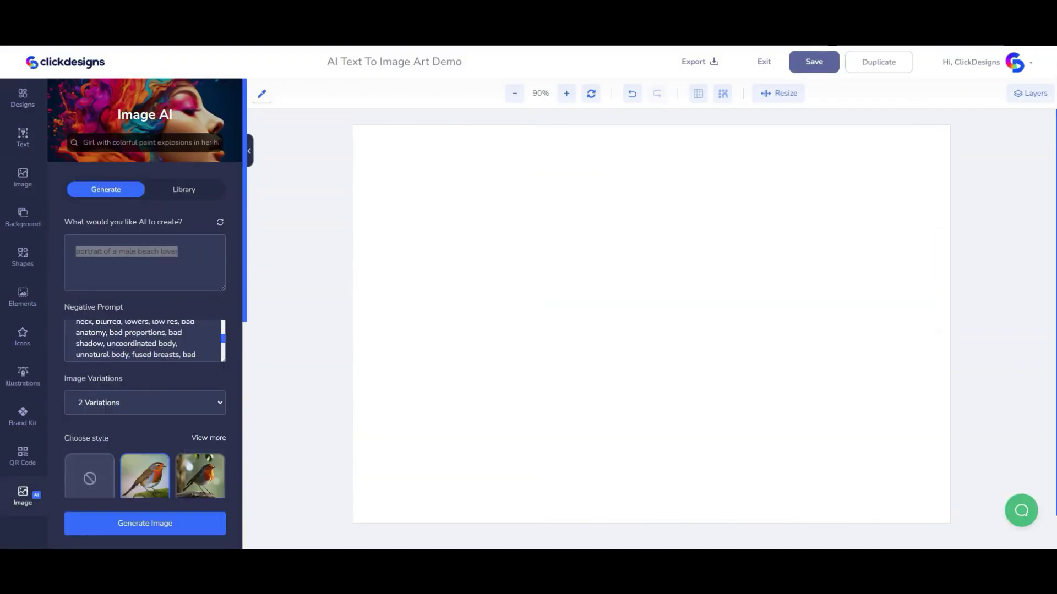
pyautogui.write('coloring page of ch')
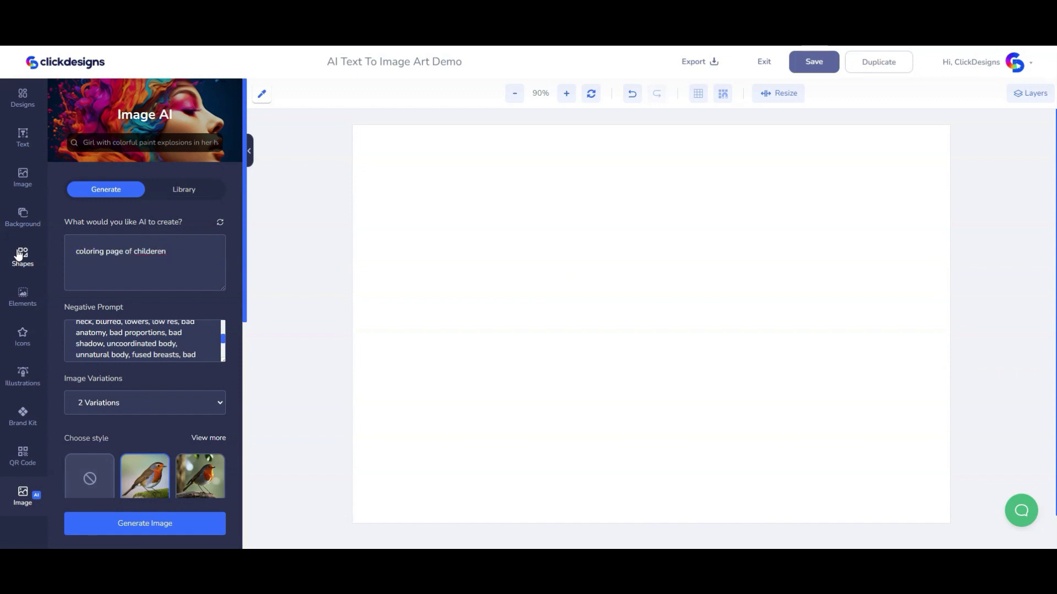
pyautogui.write('ildren playing')
pyautogui.scroll(-5, 204, 414)
pyautogui.scroll(-3, 209, 330)
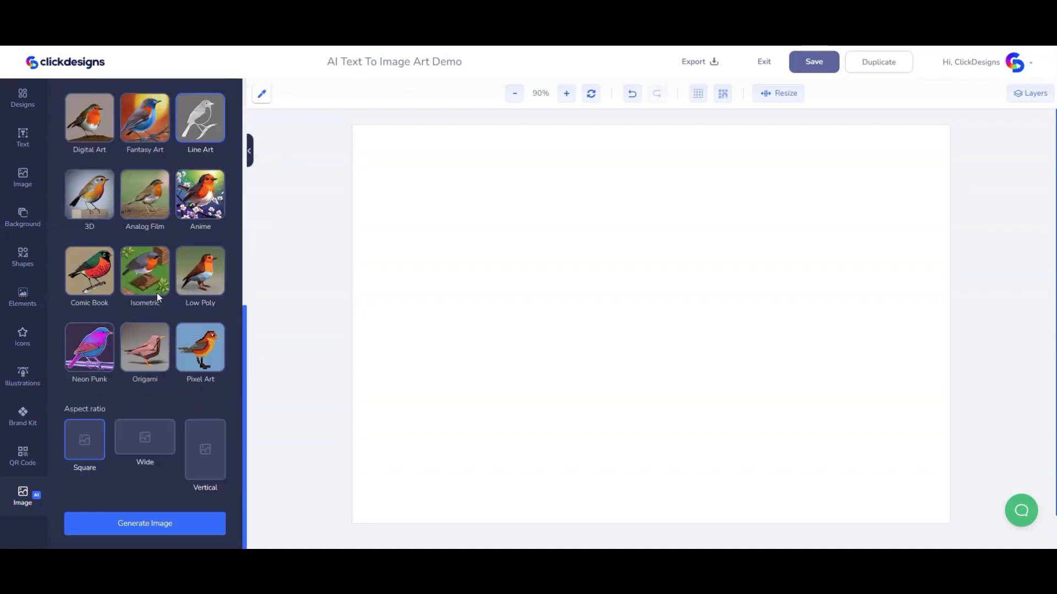
pyautogui.click(205, 443)
pyautogui.click(141, 526)
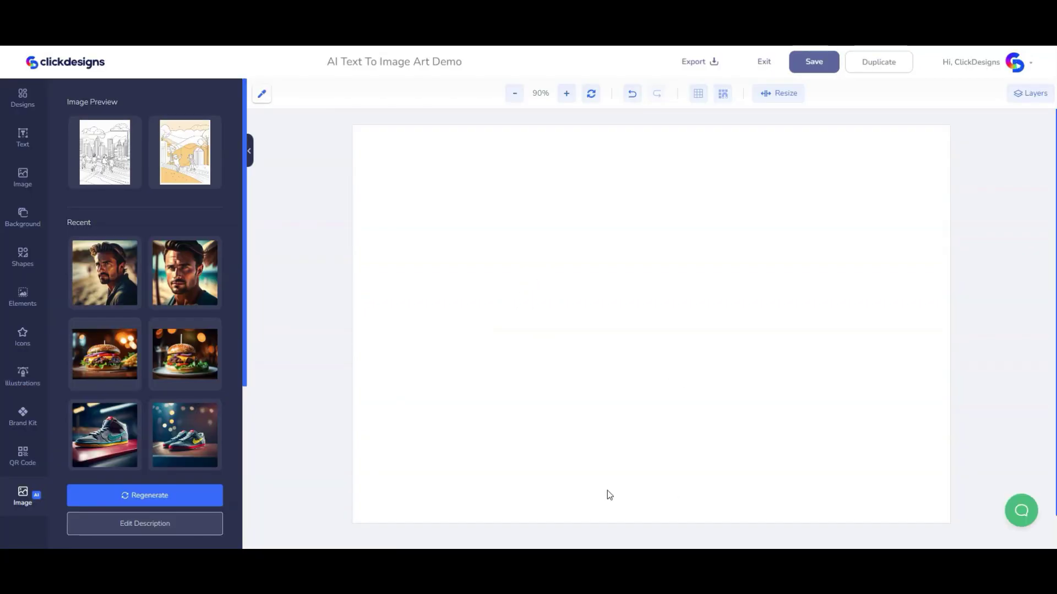
# - Insert the city-skyline coloring page onto the canvas and select it
pyautogui.click(109, 169)
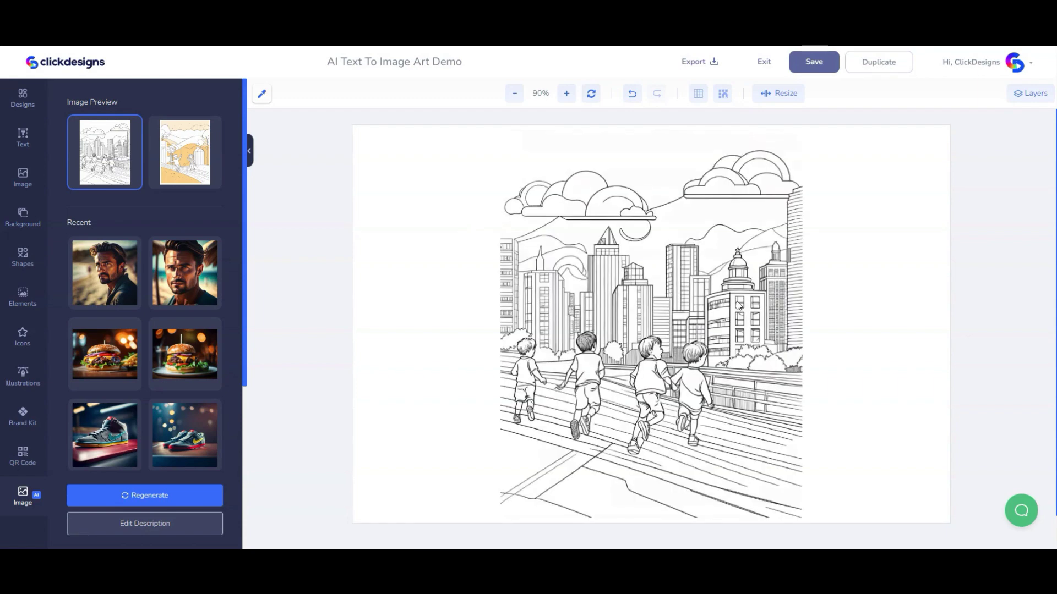
pyautogui.click(815, 359)
pyautogui.click(752, 376)
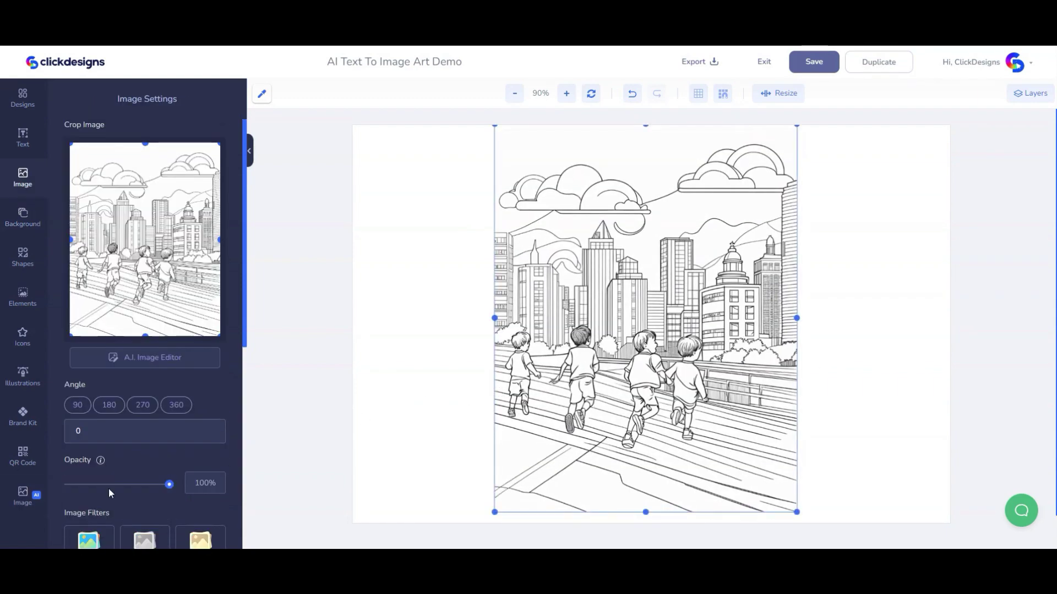
pyautogui.click(23, 495)
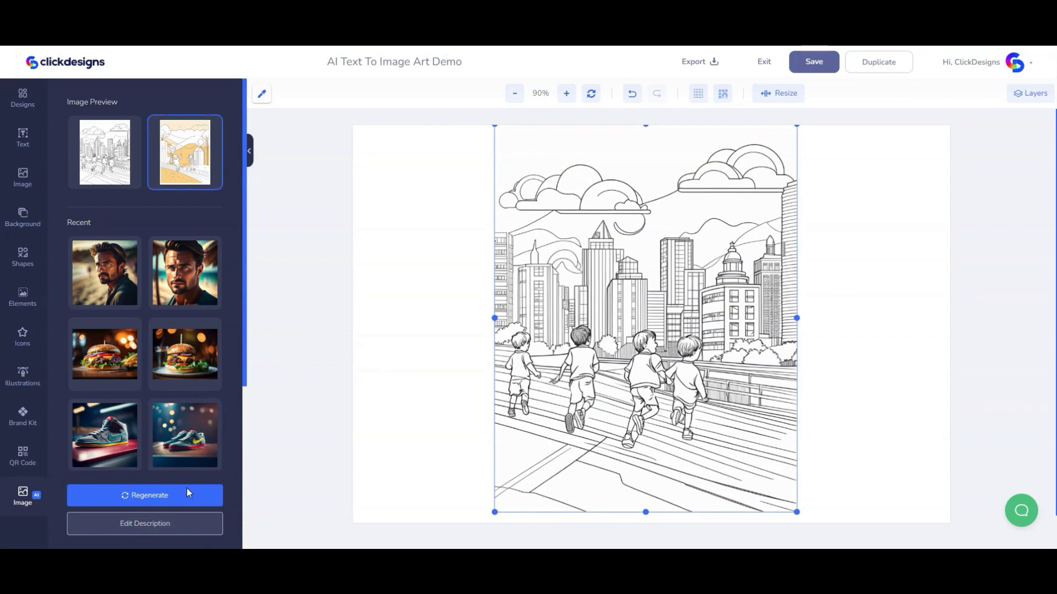
pyautogui.click(148, 524)
pyautogui.scroll(8, 146, 198)
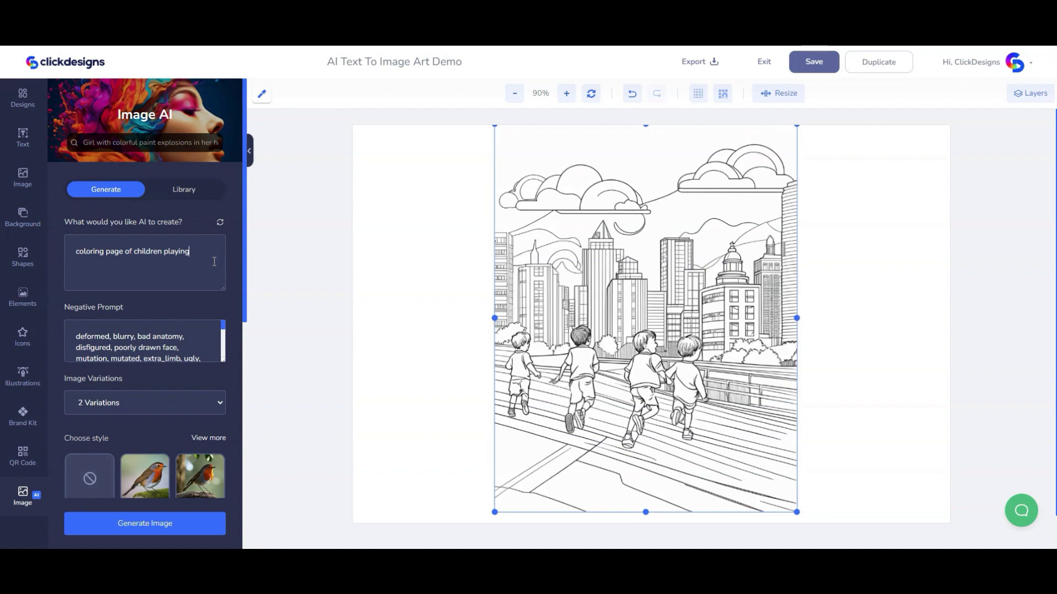
# - Paste the red-haired mohawk punk woman t-shirt prompt and generate the Neon Punk illustrations
pyautogui.hotkey('ctrl', 'a')
pyautogui.write('illustration of a red haired punk woman with mohawk, neon colours, electric sparks, t-shirt design --no black colour')
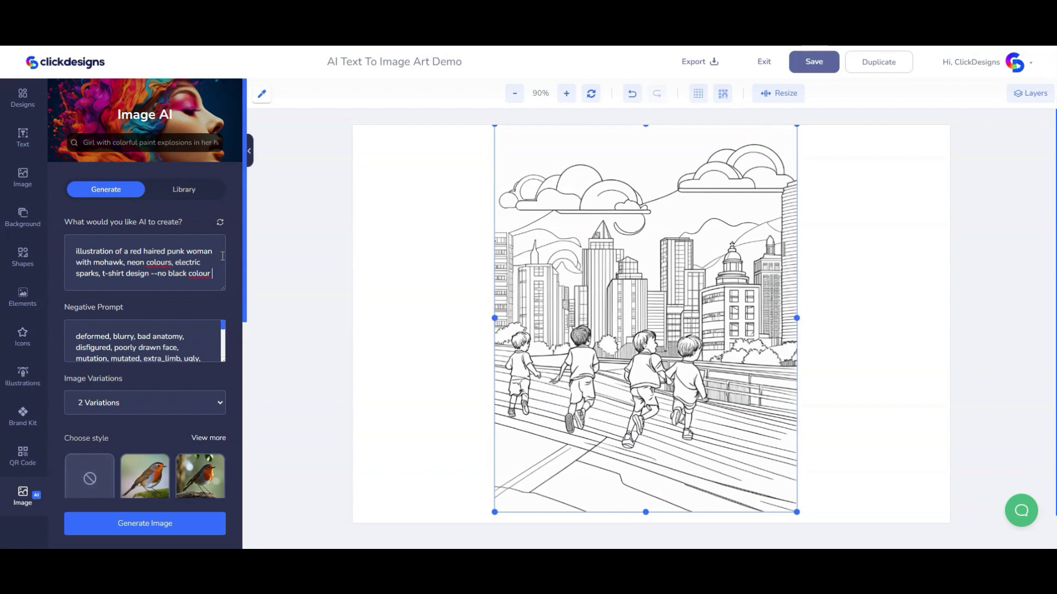
pyautogui.scroll(-7, 213, 311)
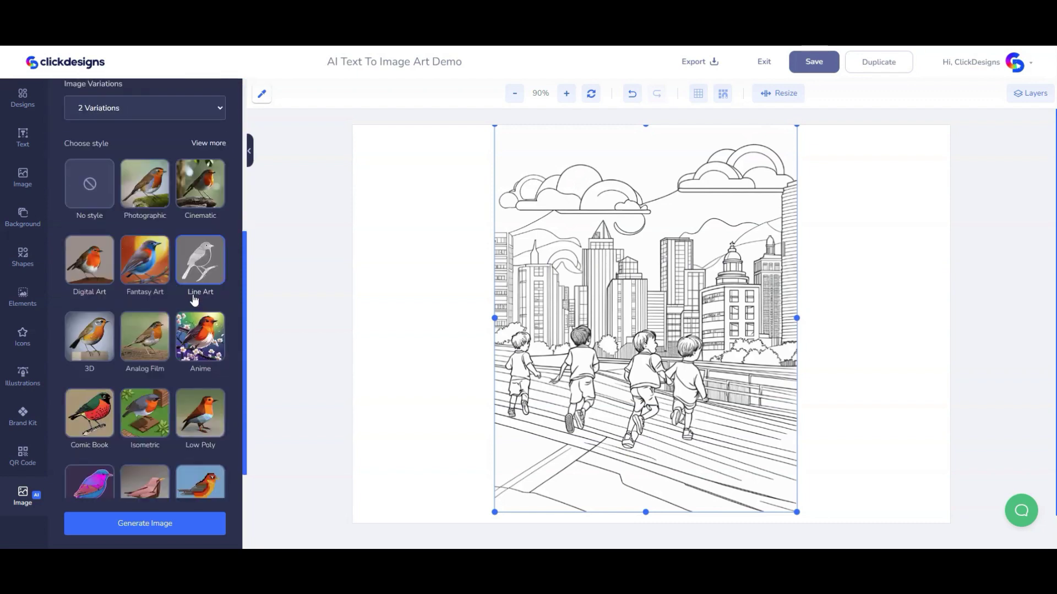
pyautogui.scroll(-2, 88, 421)
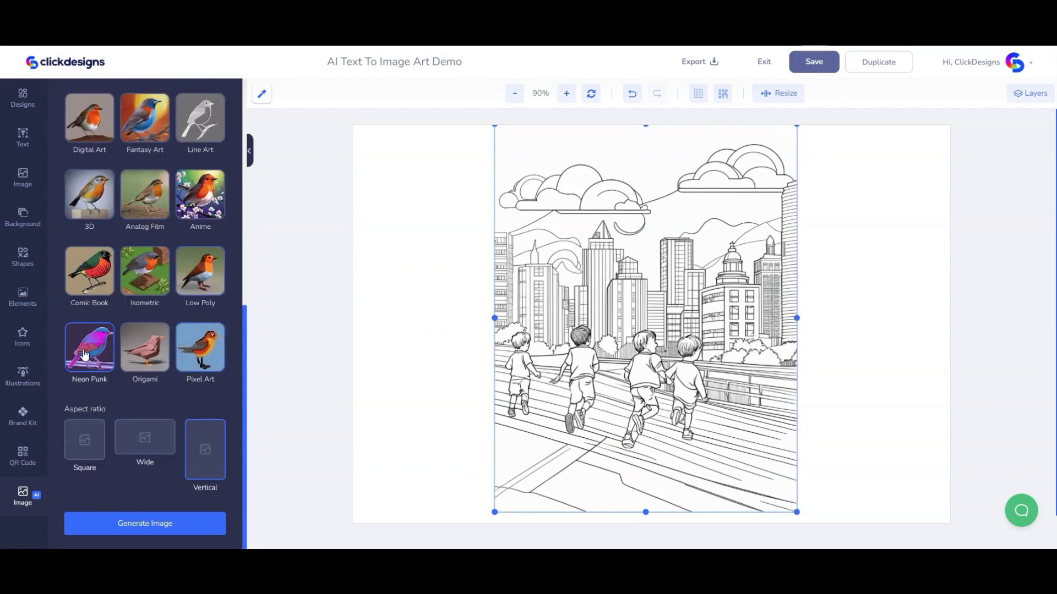
pyautogui.click(130, 526)
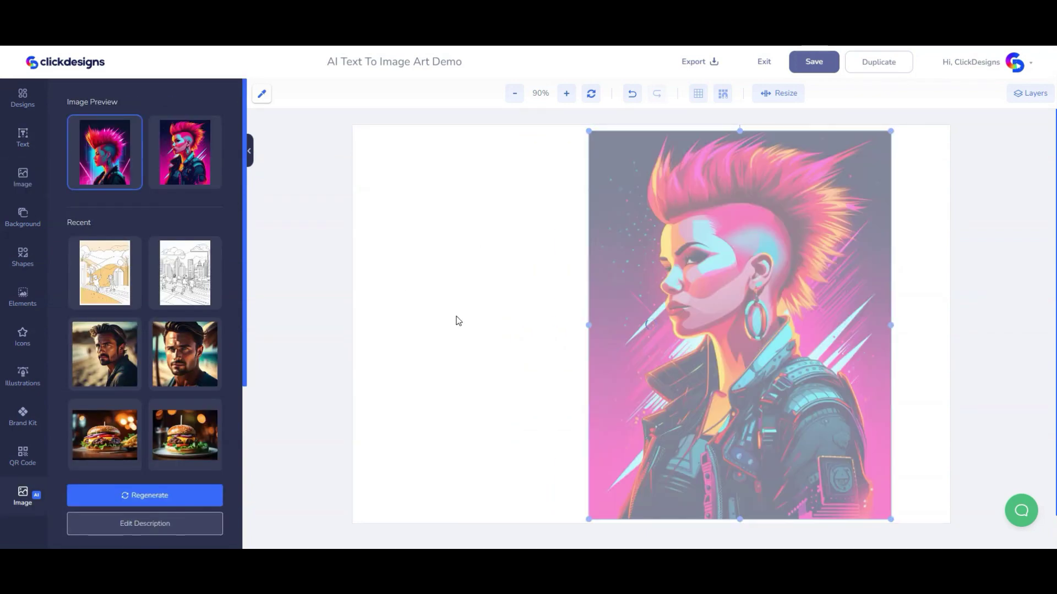
# - Edit the prompt to 'punk dragon with mohawk' and generate the dragon illustrations
pyautogui.moveTo(520, 293); pyautogui.dragTo(388, 300)
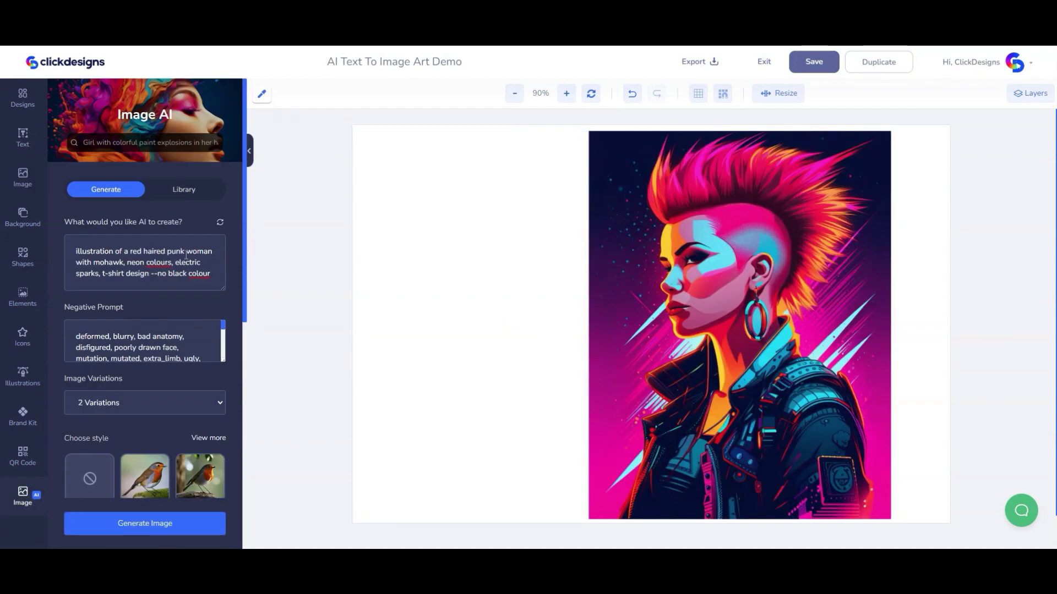
pyautogui.moveTo(186, 255); pyautogui.dragTo(203, 249)
pyautogui.write('a dragon')
pyautogui.moveTo(130, 251); pyautogui.dragTo(188, 251)
pyautogui.write('punk')
pyautogui.scroll(-10, 165, 385)
pyautogui.click(172, 526)
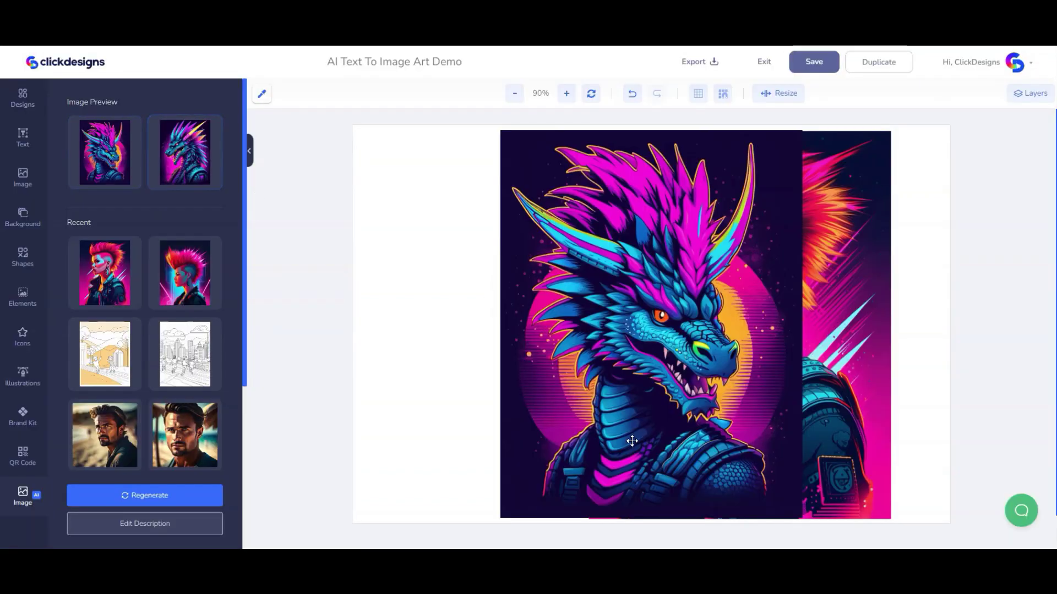
# - Arrange the dragon at the canvas's left edge with the punk woman right beside it
pyautogui.moveTo(632, 440); pyautogui.dragTo(488, 438)
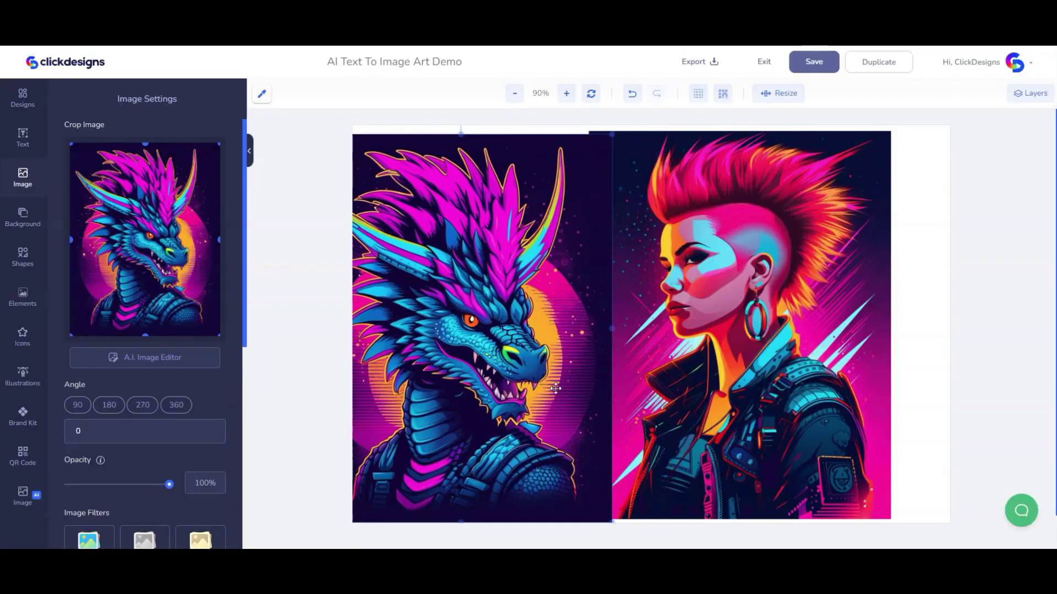
pyautogui.moveTo(798, 330)
pyautogui.mouseDown()
pyautogui.moveTo(857, 330)
pyautogui.moveTo(801, 330)
pyautogui.mouseUp()
pyautogui.click(586, 348)
pyautogui.moveTo(525, 264); pyautogui.dragTo(528, 265)
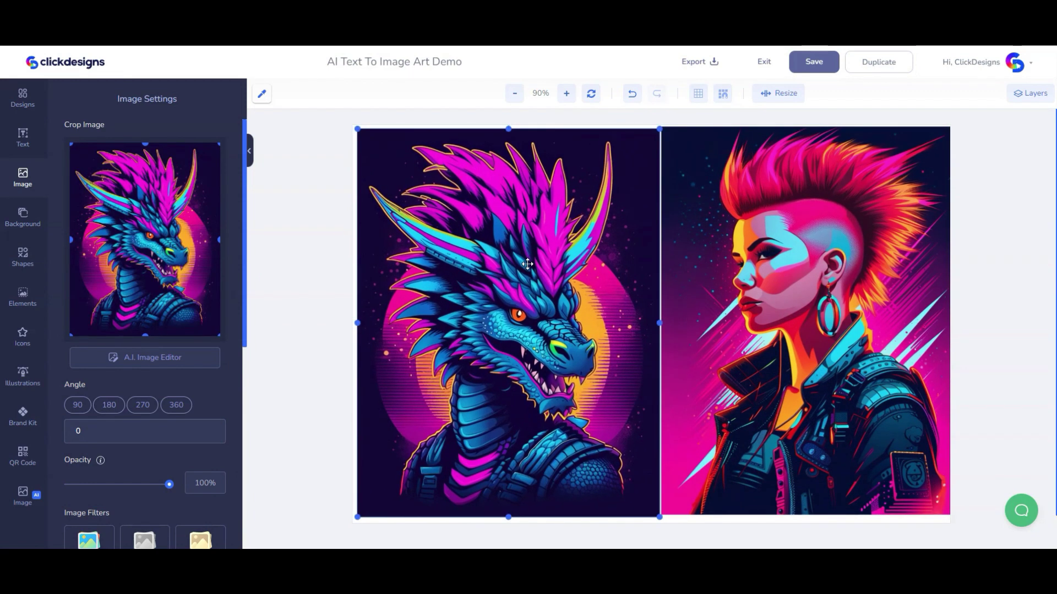
# - Reopen the dragon prompt settings and choose the 3D style
pyautogui.click(25, 497)
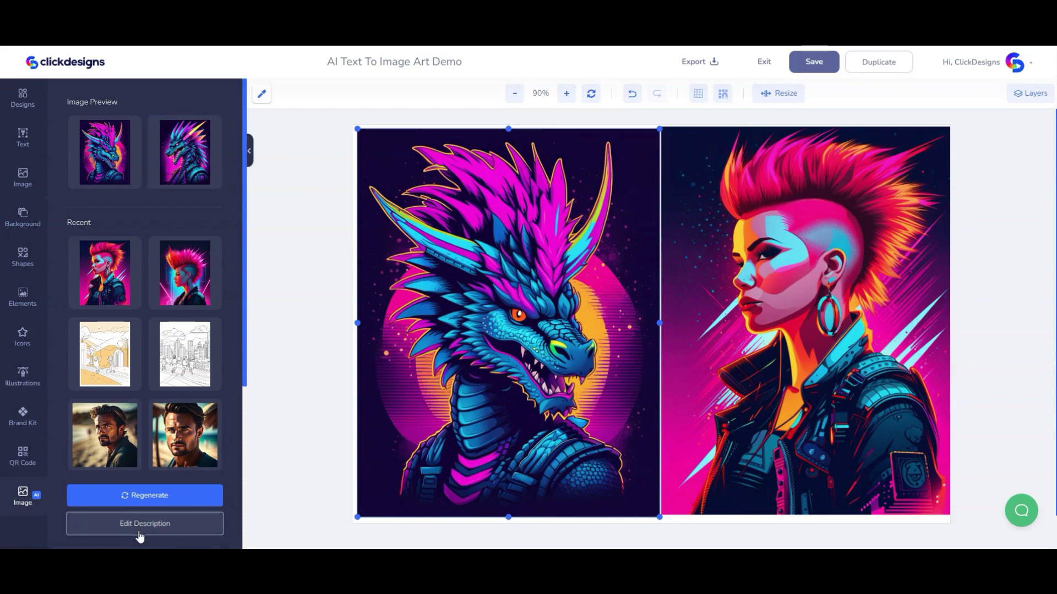
pyautogui.click(142, 527)
pyautogui.scroll(7, 157, 258)
pyautogui.scroll(-5, 198, 345)
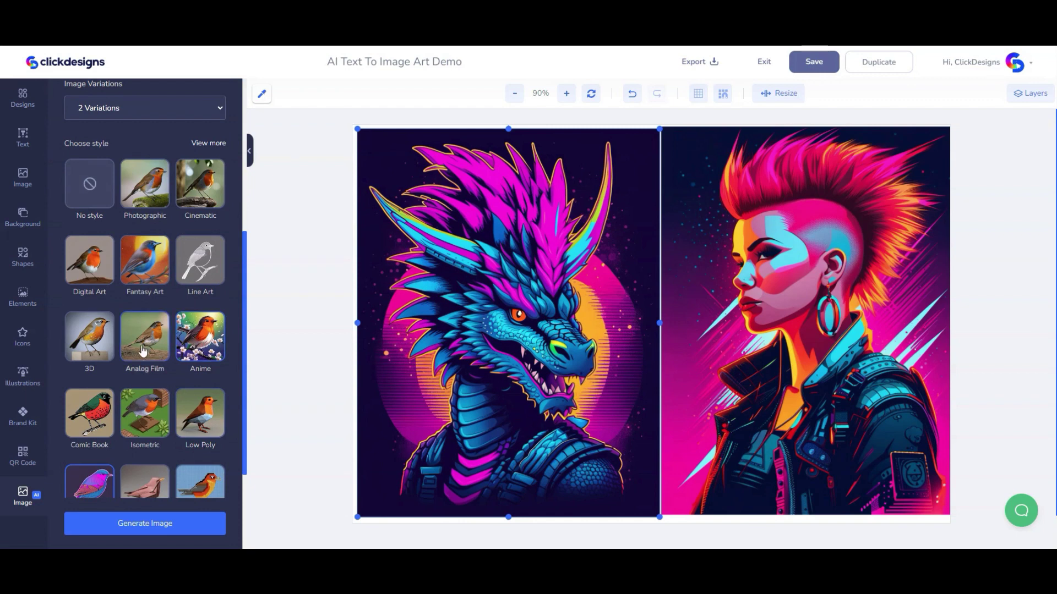
pyautogui.click(105, 352)
# - Replace the prompt with a man-and-dog portrait description and generate new images
pyautogui.scroll(5, 132, 228)
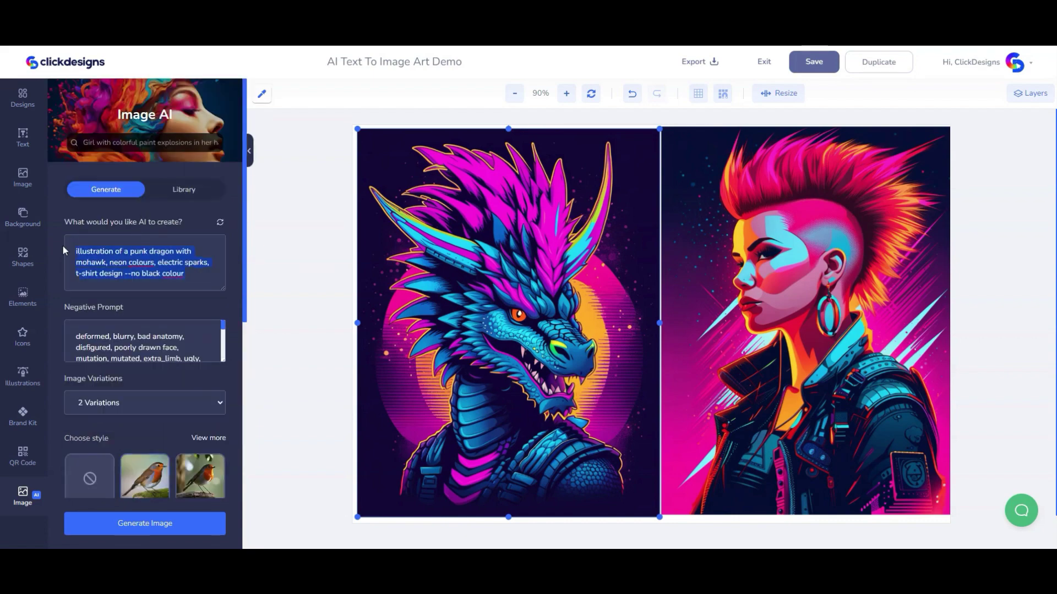
pyautogui.write('portrait of a man and his dog')
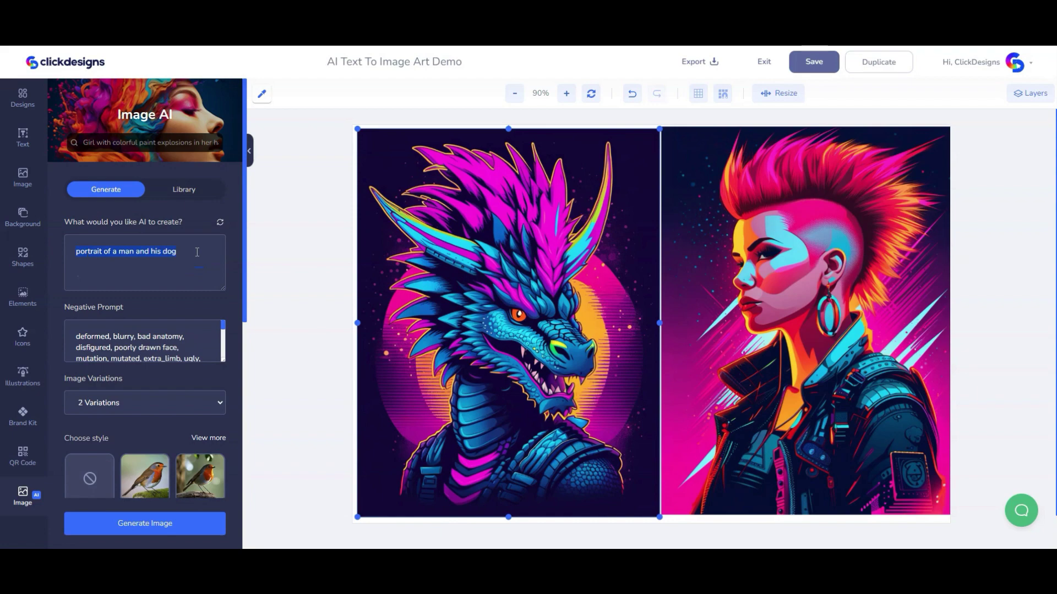
pyautogui.scroll(-4, 197, 252)
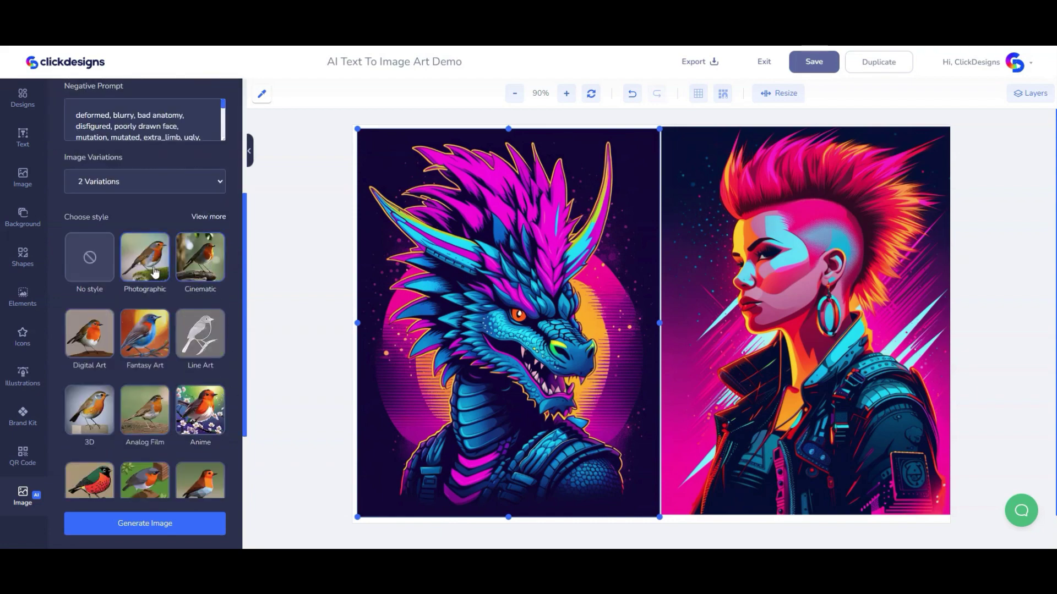
pyautogui.scroll(-3, 158, 400)
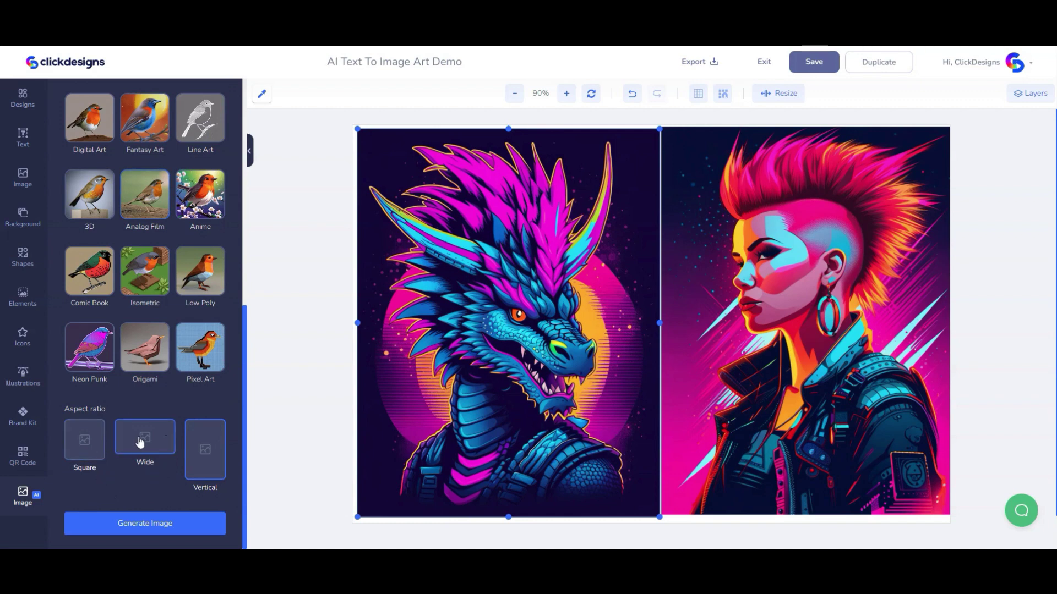
pyautogui.click(172, 528)
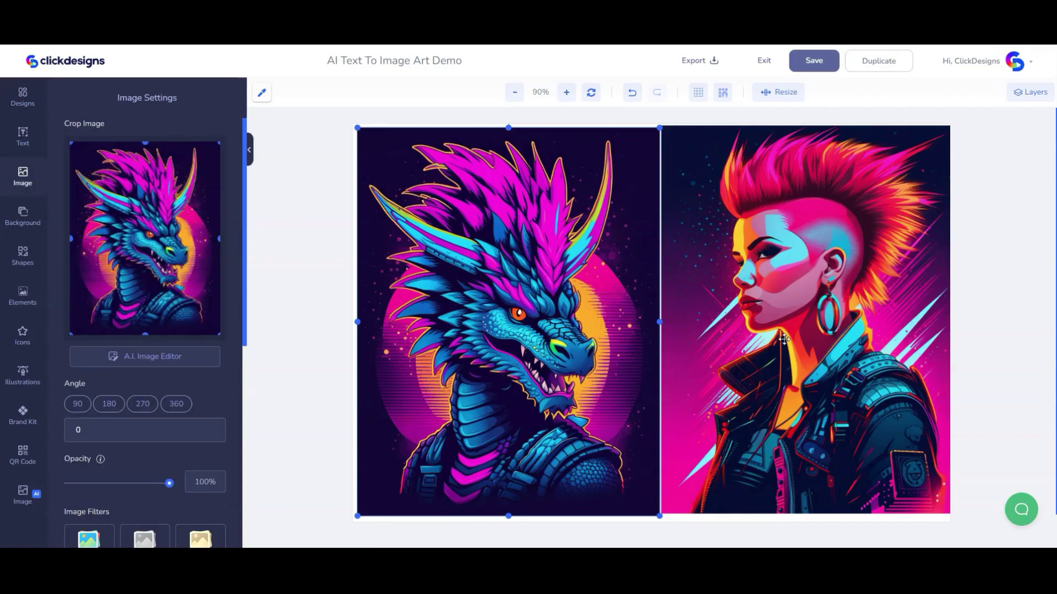
# - Delete the dragon image from the canvas and show the Uploads image library
pyautogui.press('Delete')
pyautogui.press('Delete')
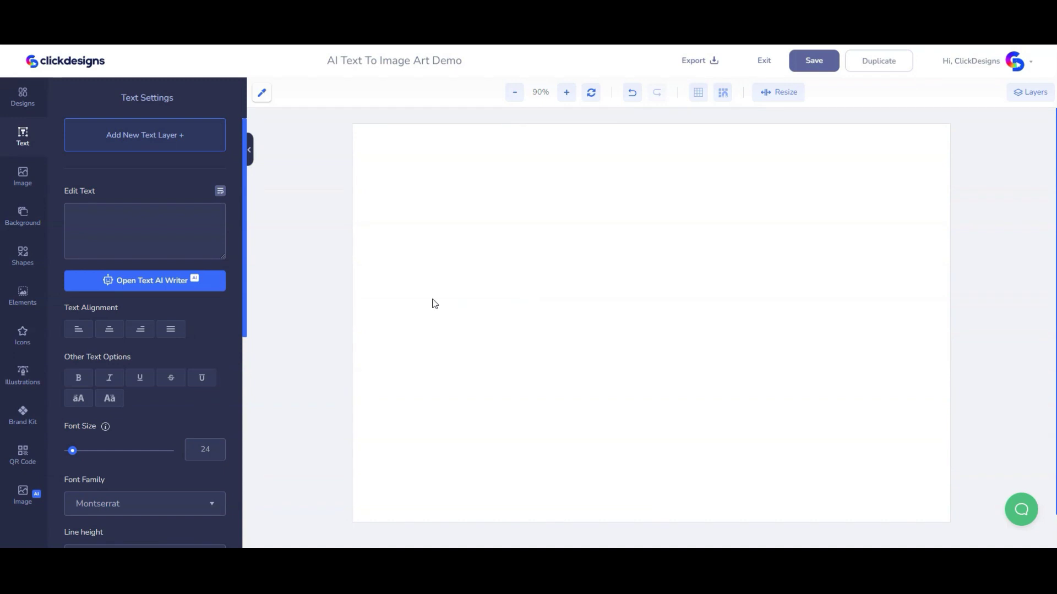
pyautogui.click(26, 178)
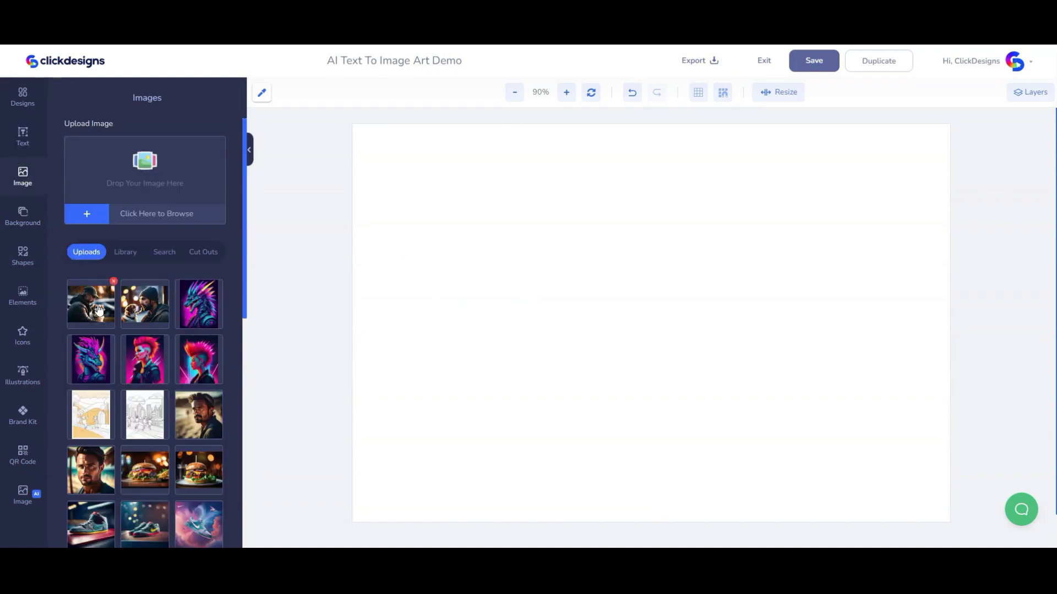
pyautogui.scroll(-3, 179, 349)
pyautogui.scroll(3, 165, 330)
# - Place the second man-and-dog photo, reopen its prompt options, then delete the photo from the page
pyautogui.click(22, 502)
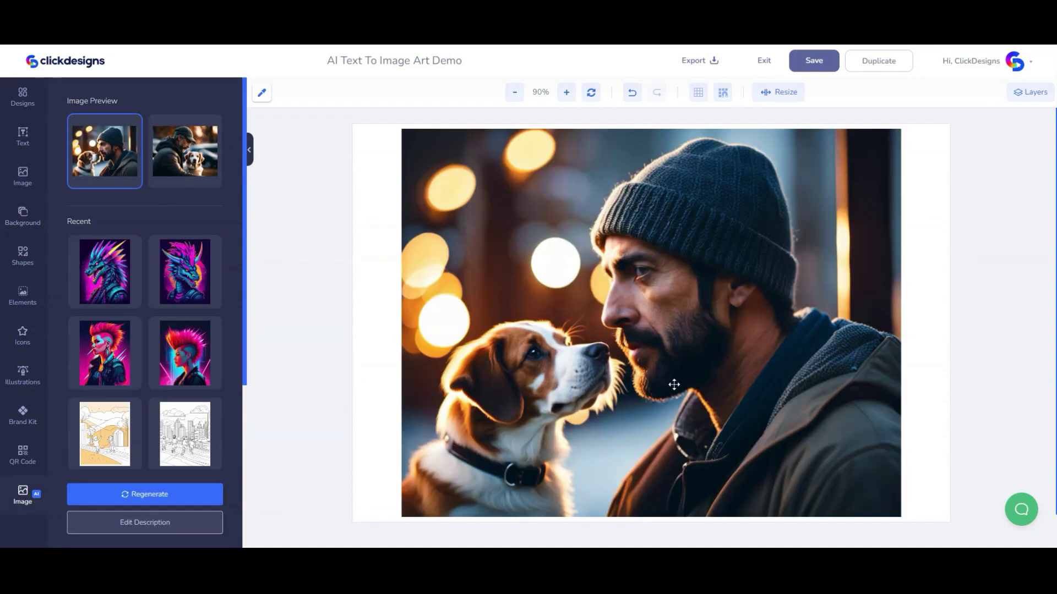
pyautogui.click(203, 168)
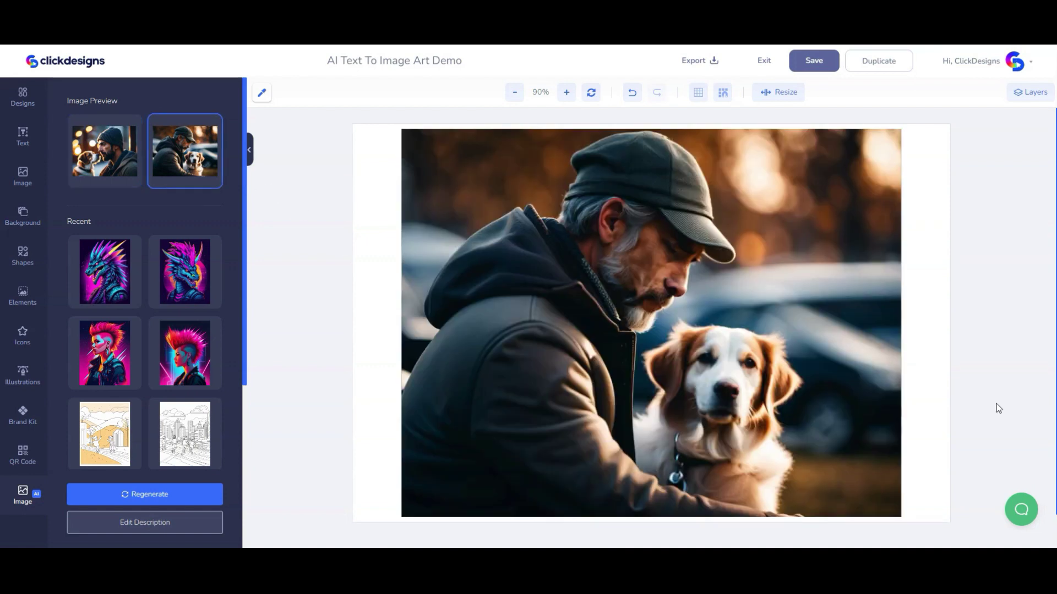
pyautogui.click(177, 523)
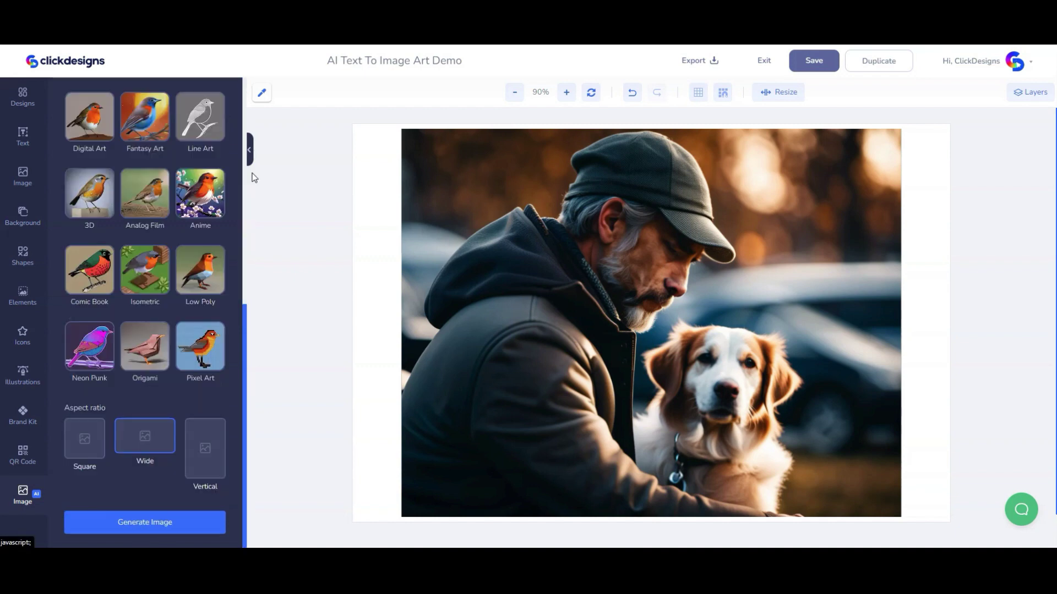
pyautogui.scroll(7, 165, 237)
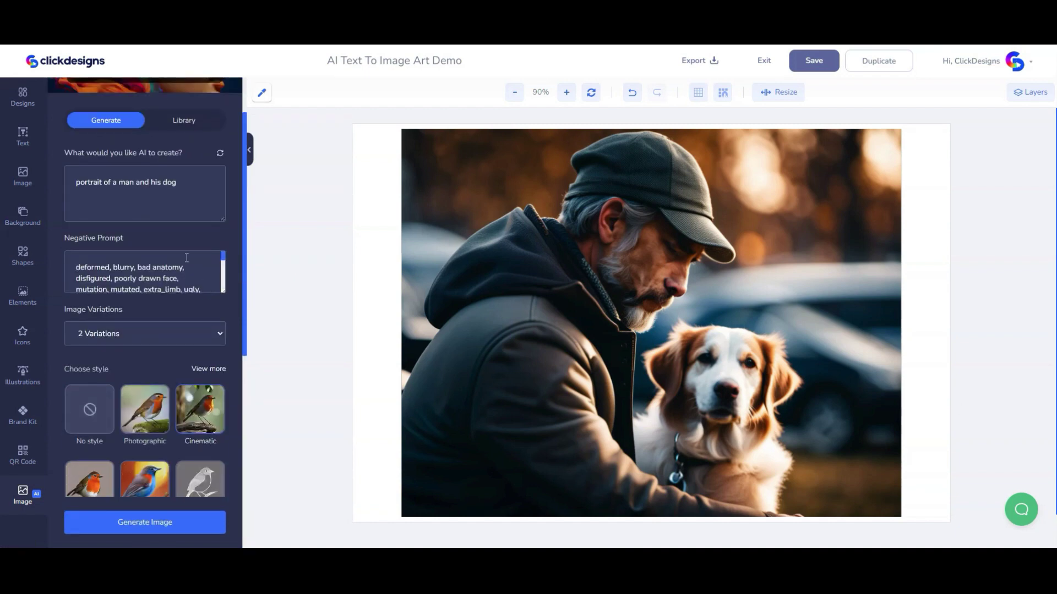
pyautogui.click(208, 202)
pyautogui.scroll(-3, 155, 202)
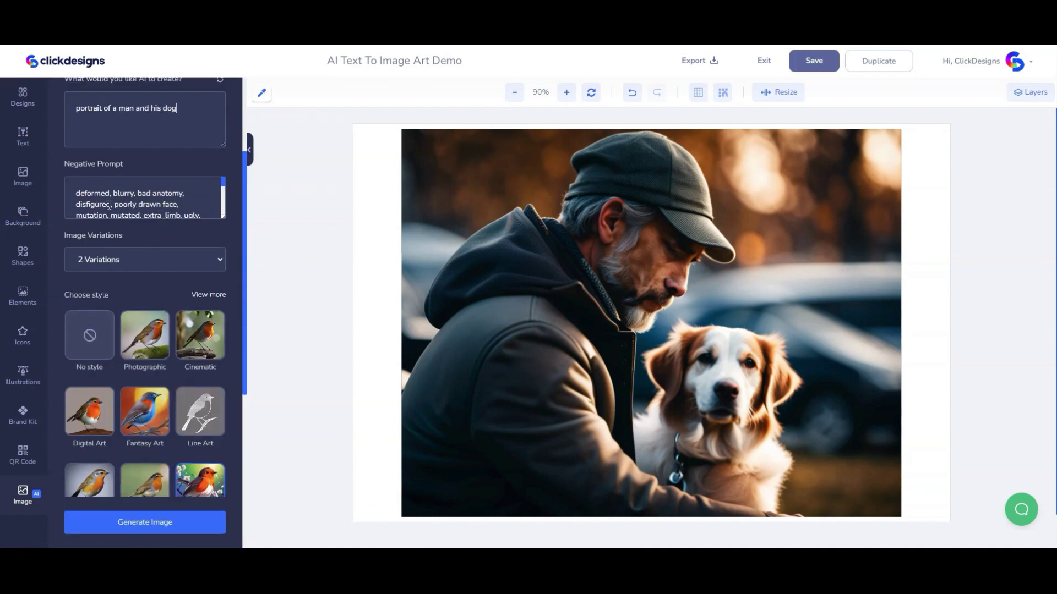
pyautogui.scroll(-2, 128, 188)
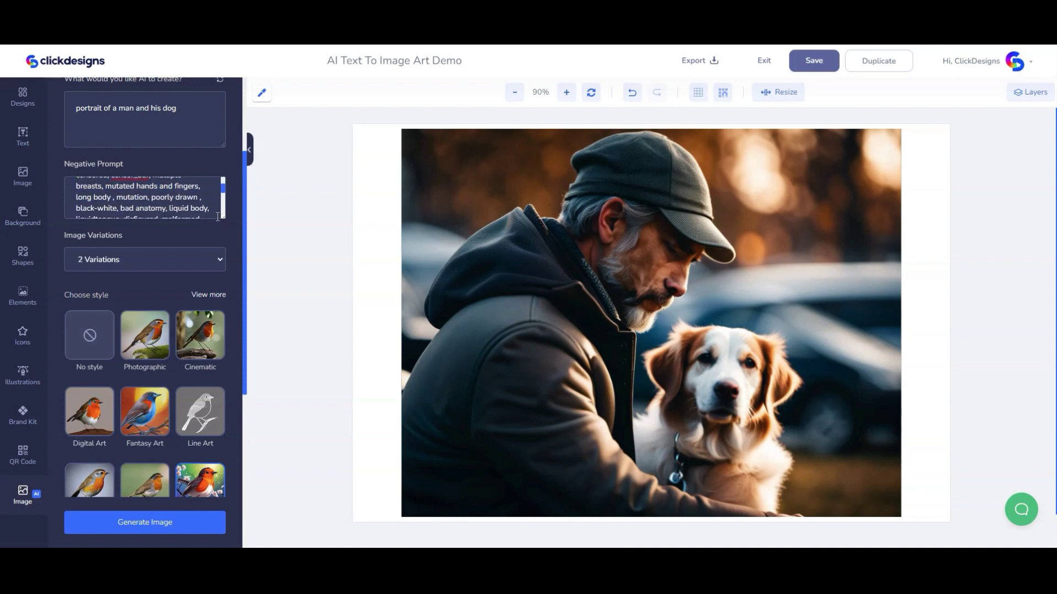
pyautogui.scroll(-2, 218, 216)
pyautogui.scroll(-2, 239, 299)
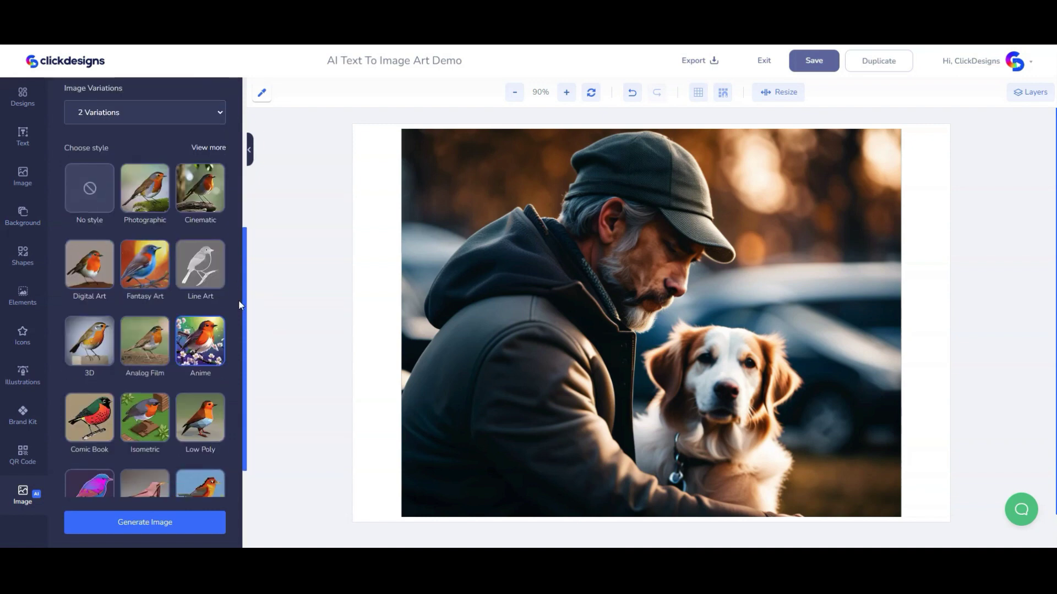
pyautogui.click(623, 318)
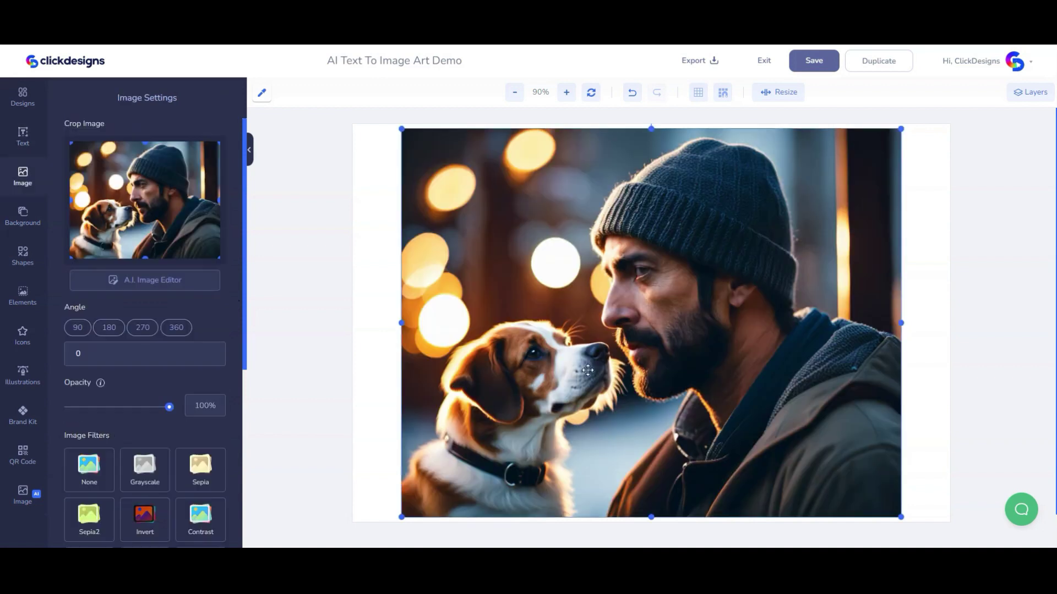
pyautogui.press('Delete')
# - Generate anime-style man-and-dog images and lay two variations side by side on the page
pyautogui.click(20, 498)
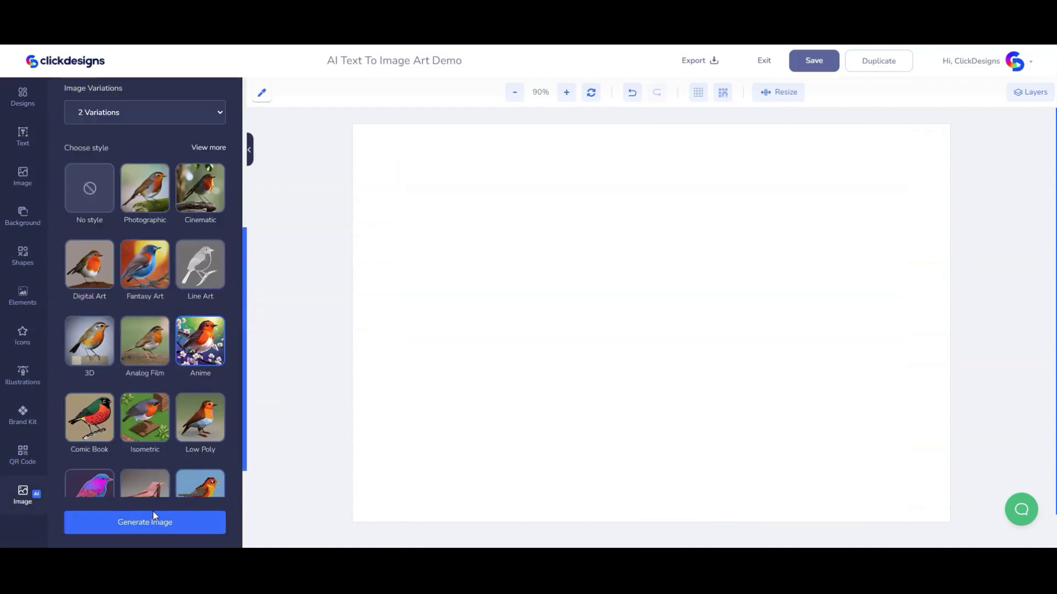
pyautogui.scroll(-2, 169, 358)
pyautogui.scroll(-1, 169, 358)
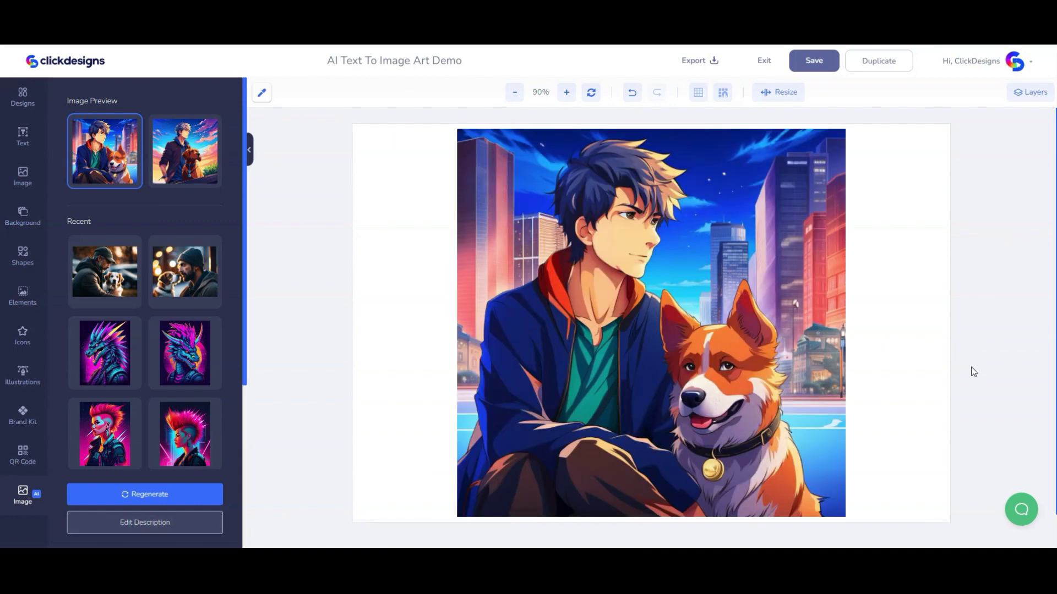
pyautogui.moveTo(765, 381); pyautogui.dragTo(677, 382)
pyautogui.click(21, 493)
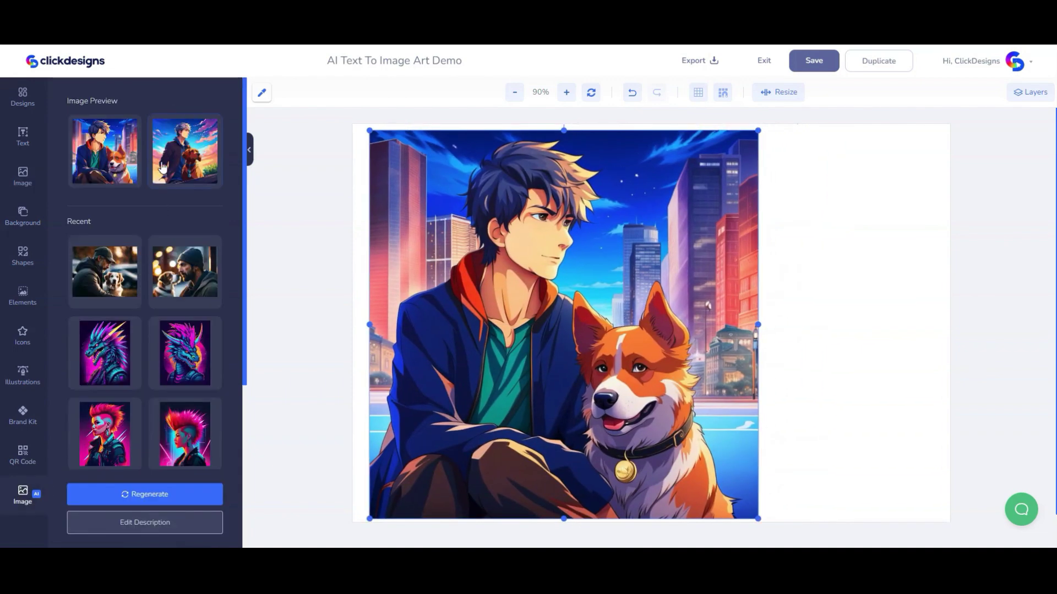
pyautogui.click(163, 164)
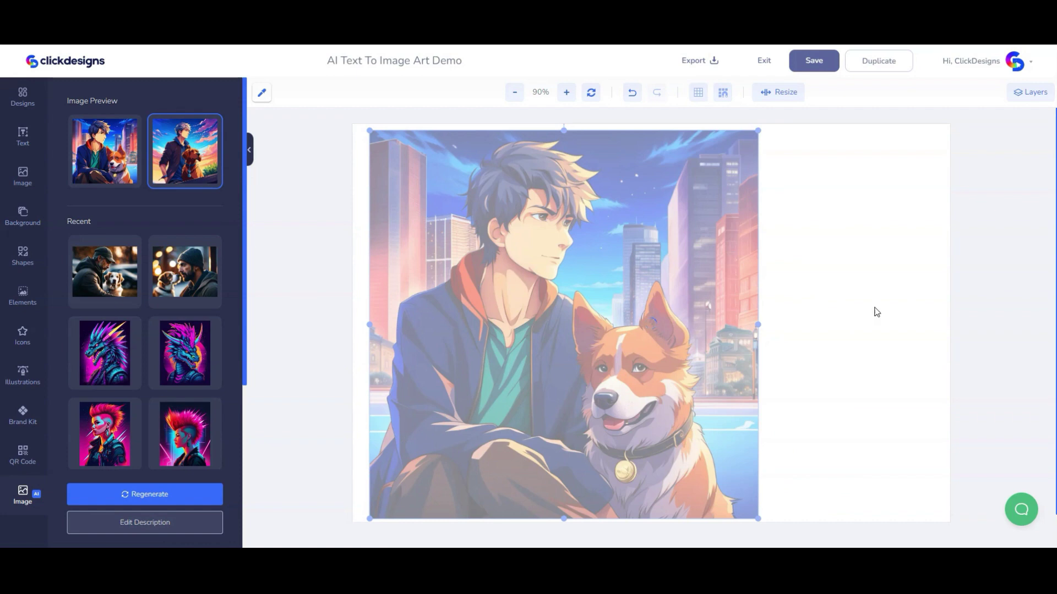
pyautogui.moveTo(652, 350); pyautogui.dragTo(759, 345)
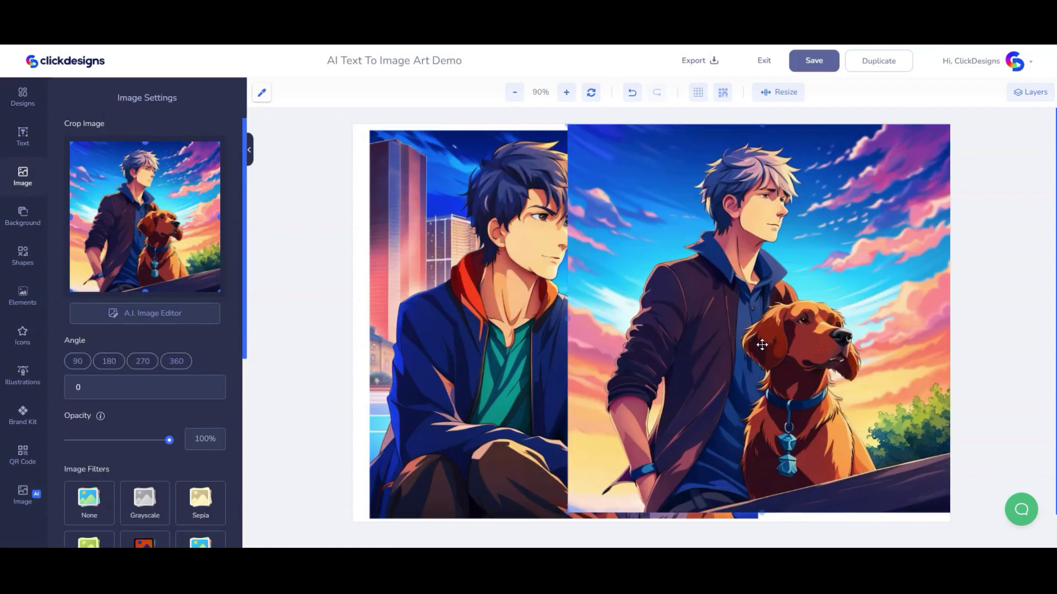
pyautogui.click(25, 497)
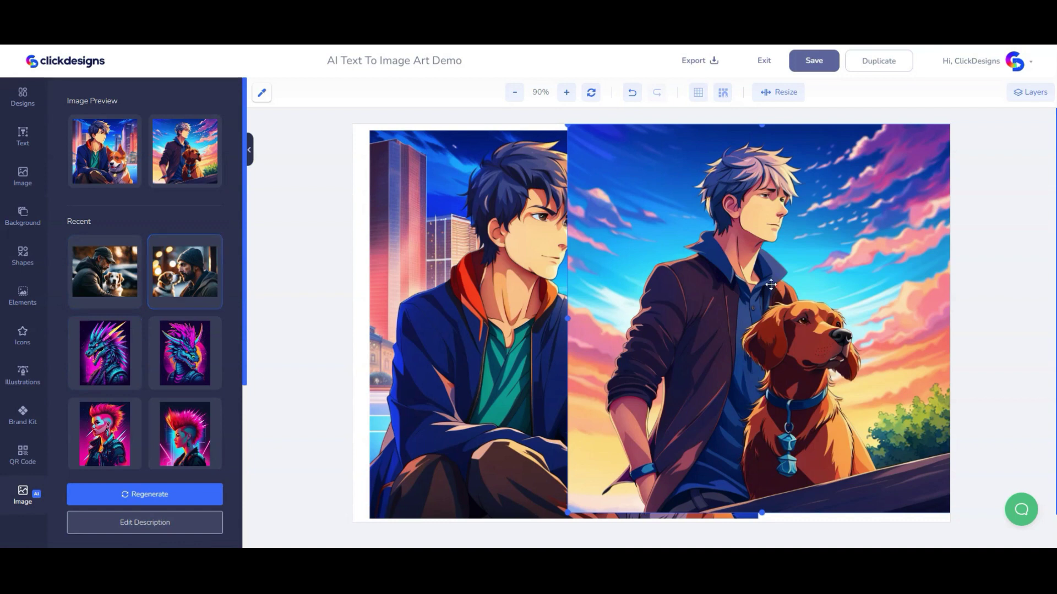
pyautogui.click(501, 272)
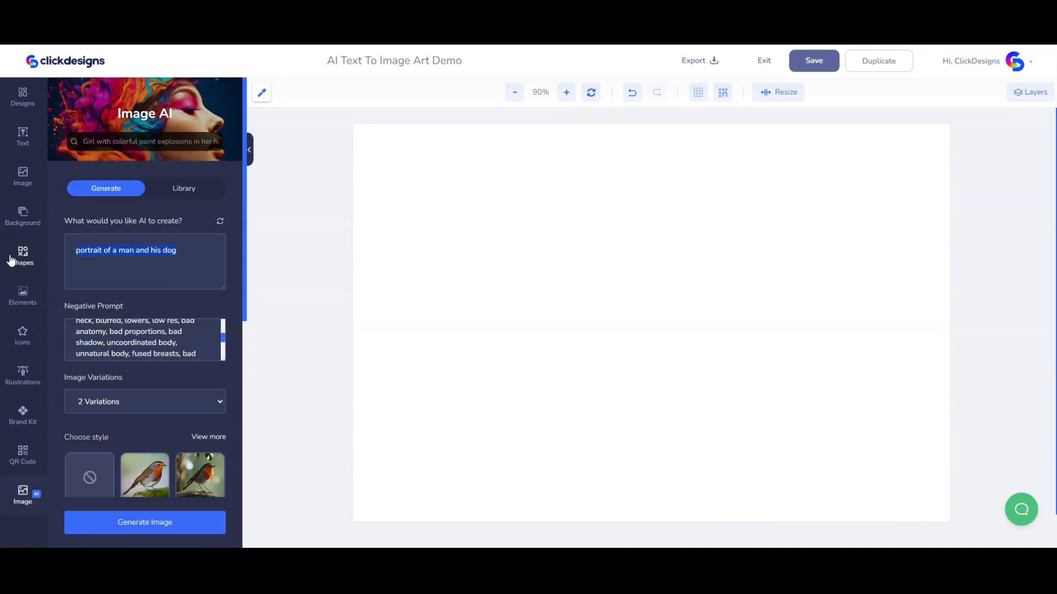
# - Generate Cinematic images from 'a pile of oranges, product photo' and place the second variation on the page
pyautogui.write('a pile of oranges, product photography')
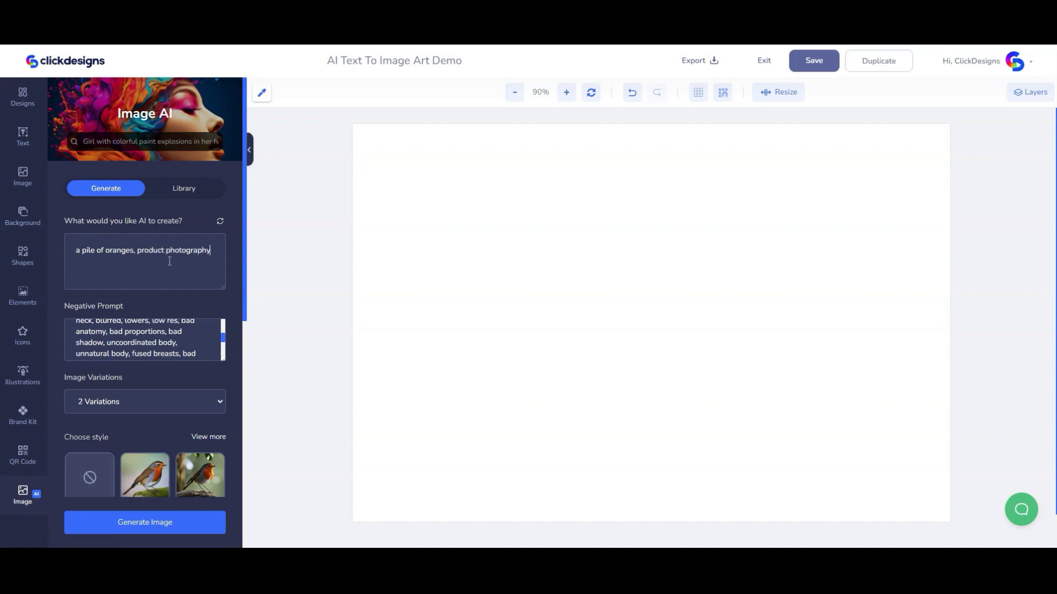
pyautogui.scroll(-4, 170, 330)
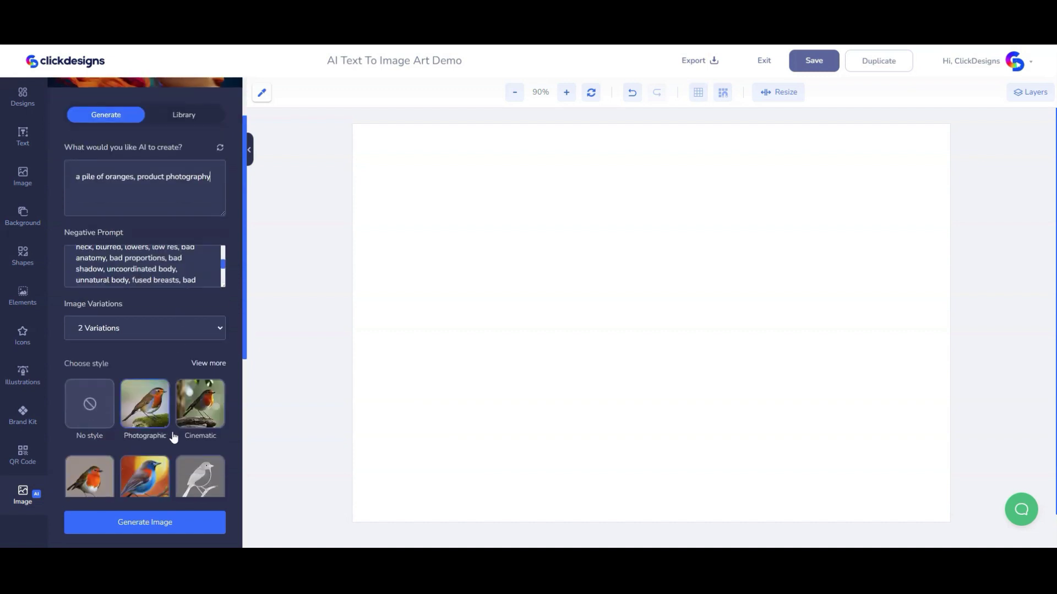
pyautogui.click(201, 269)
pyautogui.scroll(-4, 198, 309)
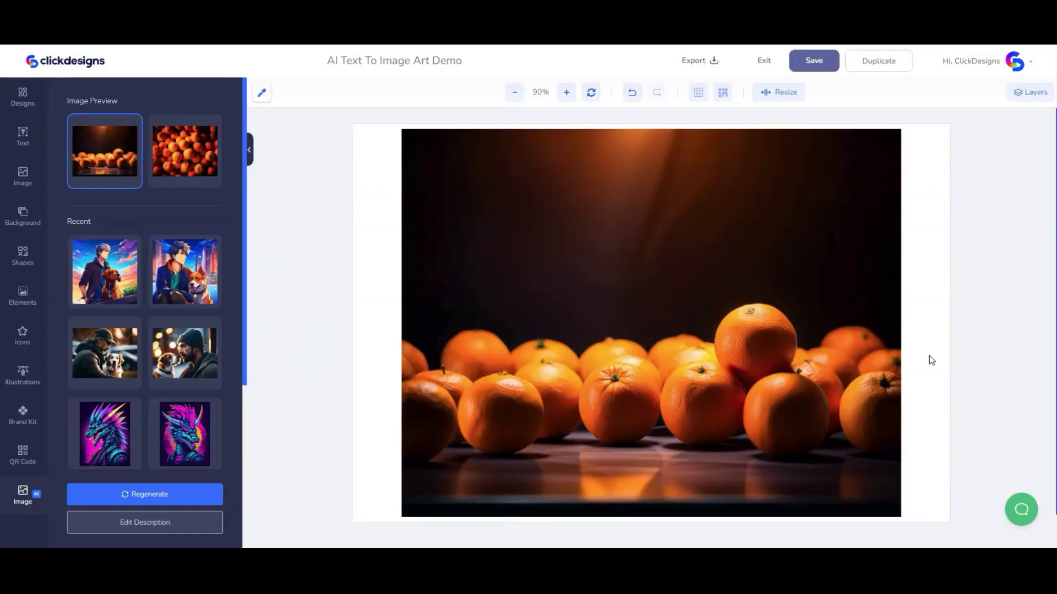
pyautogui.click(803, 370)
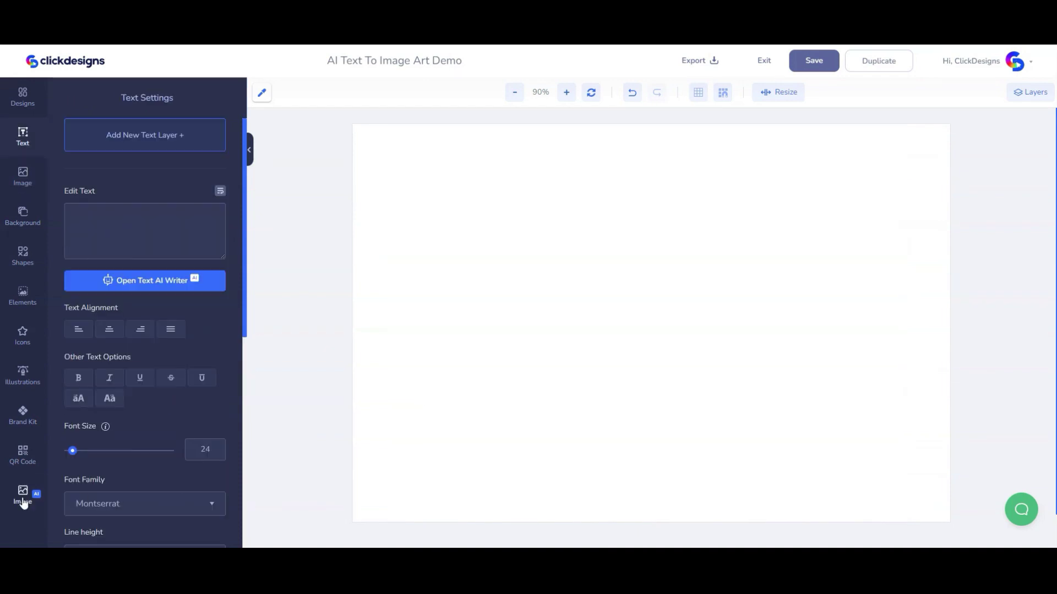
# - Revise the prompt to 'a pile of half cut oranges, product photography' and generate again
pyautogui.click(22, 497)
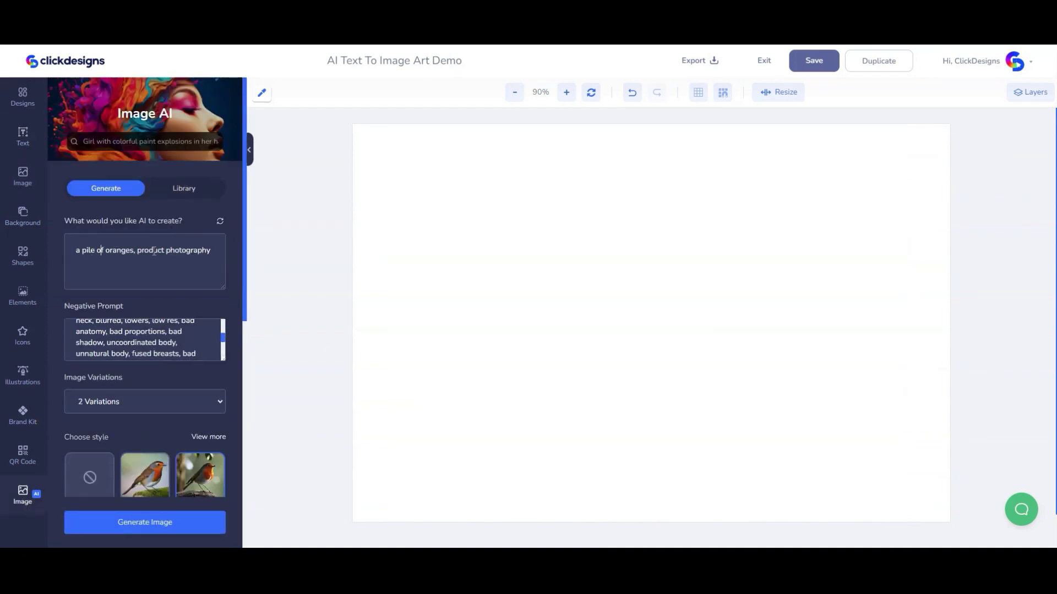
pyautogui.write('half cut')
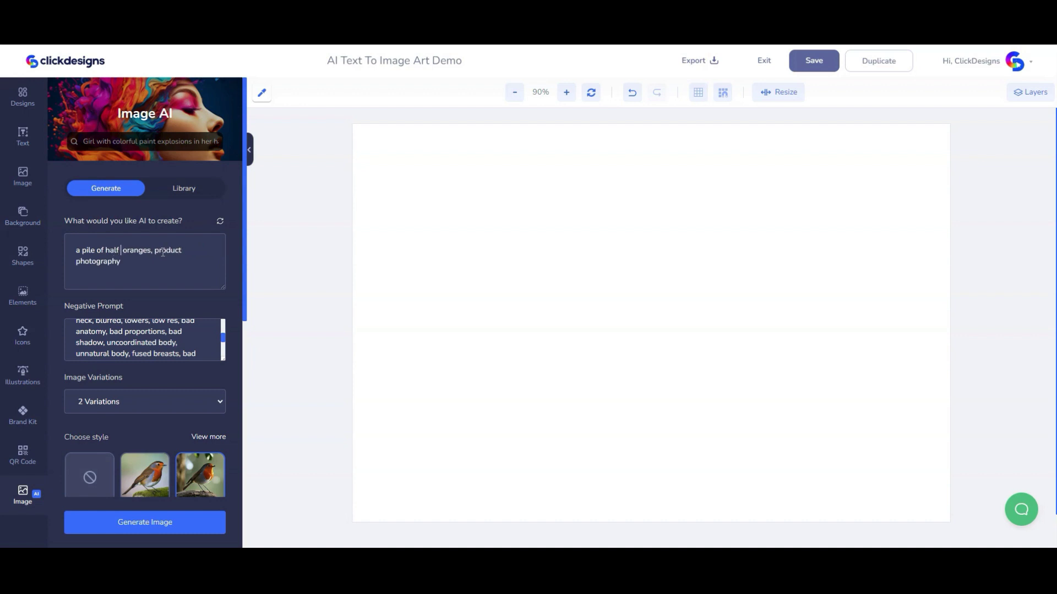
pyautogui.scroll(-5, 177, 264)
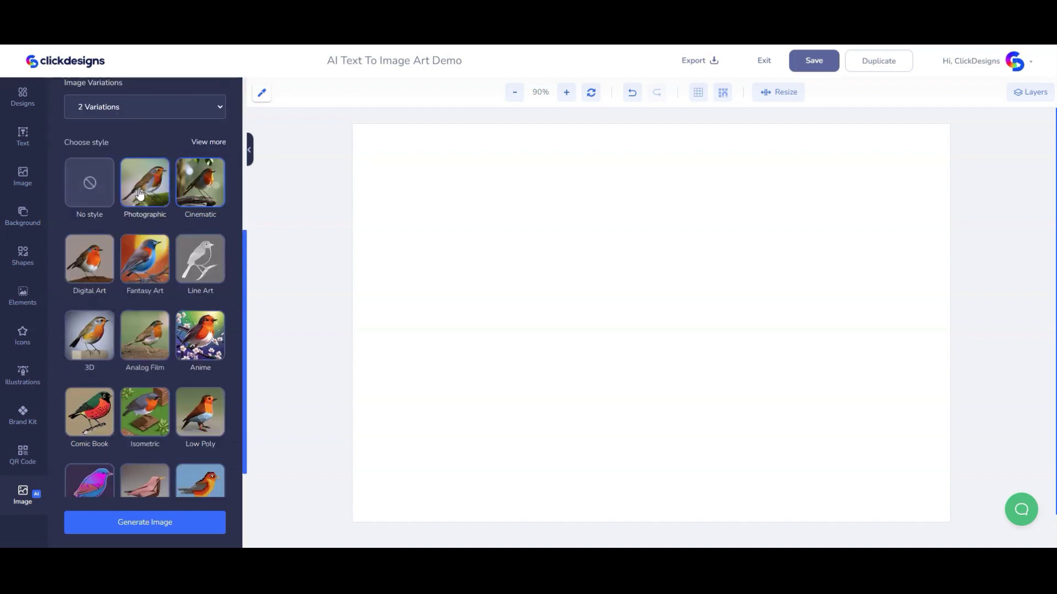
pyautogui.scroll(-3, 177, 523)
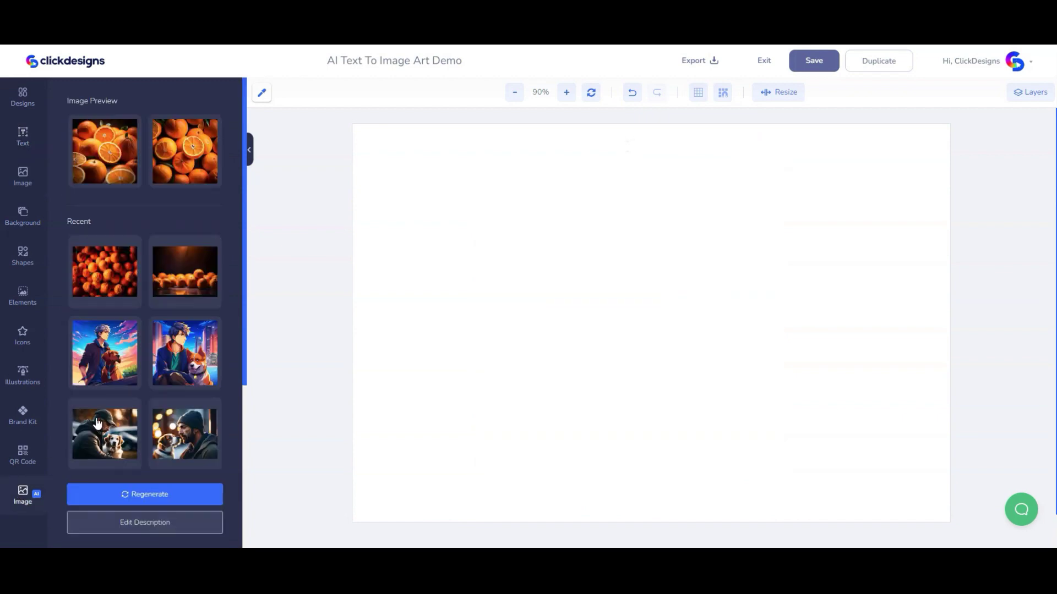
pyautogui.click(145, 522)
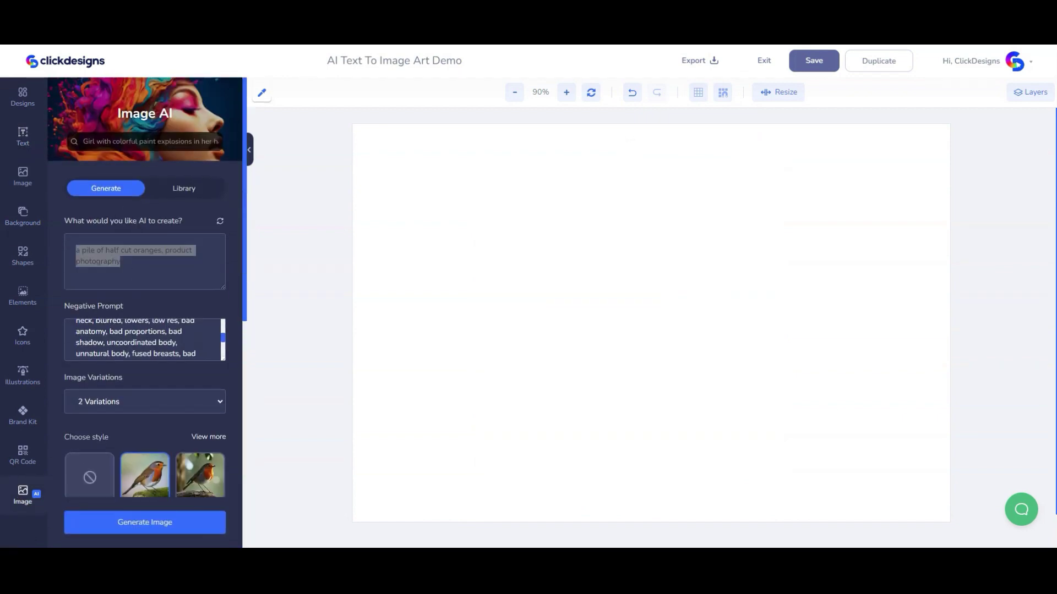
# - Replace the oranges prompt with the linocut beach-waves prompt and generate Vertical images
pyautogui.click(116, 258)
pyautogui.hotkey('ctrl', 'a')
pyautogui.write('Photographic Surreal Linocut Doodle Art, block print, waves at the beach, sunrise, minimalism, high-contrast, hyperrealism')
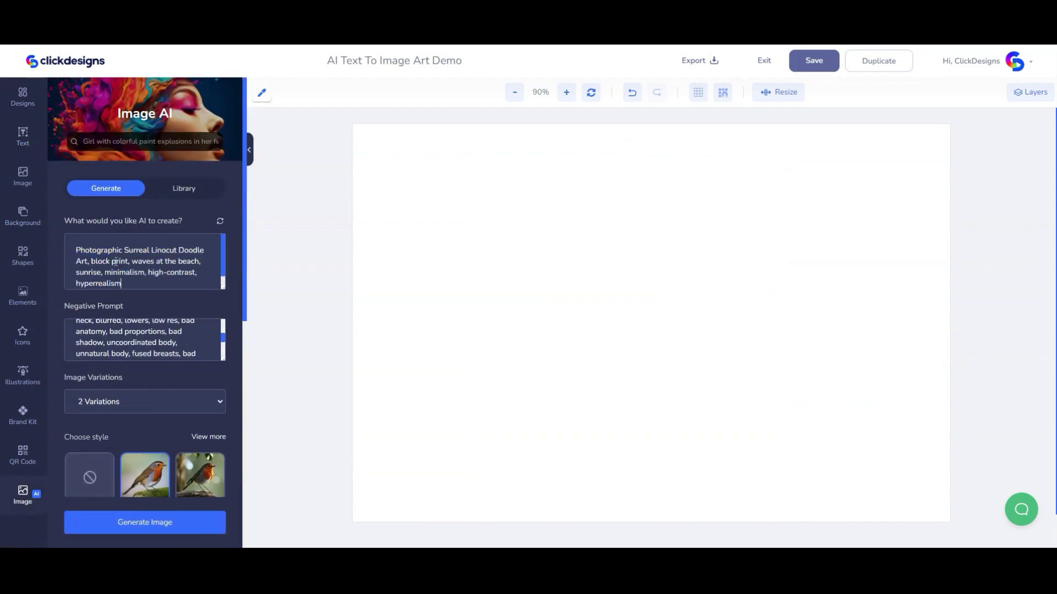
pyautogui.moveTo(209, 259); pyautogui.dragTo(207, 280)
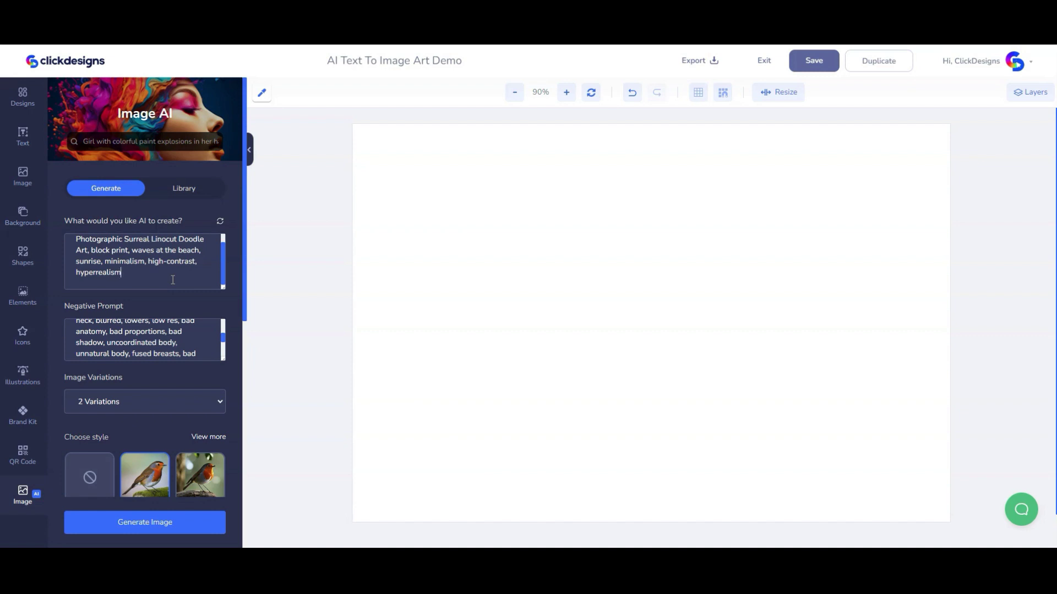
pyautogui.scroll(1, 173, 280)
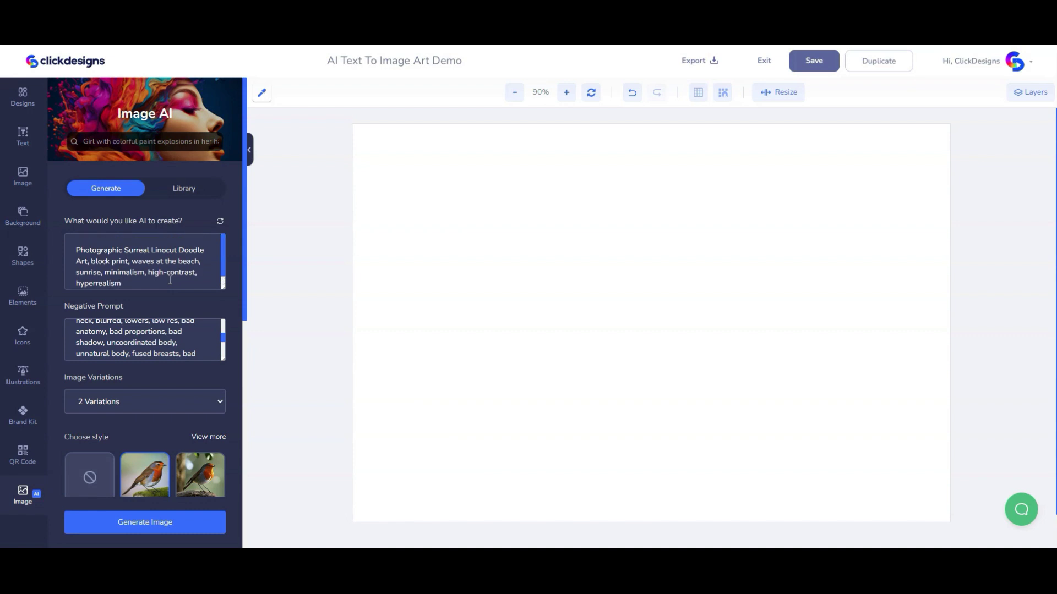
pyautogui.scroll(-1, 170, 280)
pyautogui.scroll(-5, 232, 313)
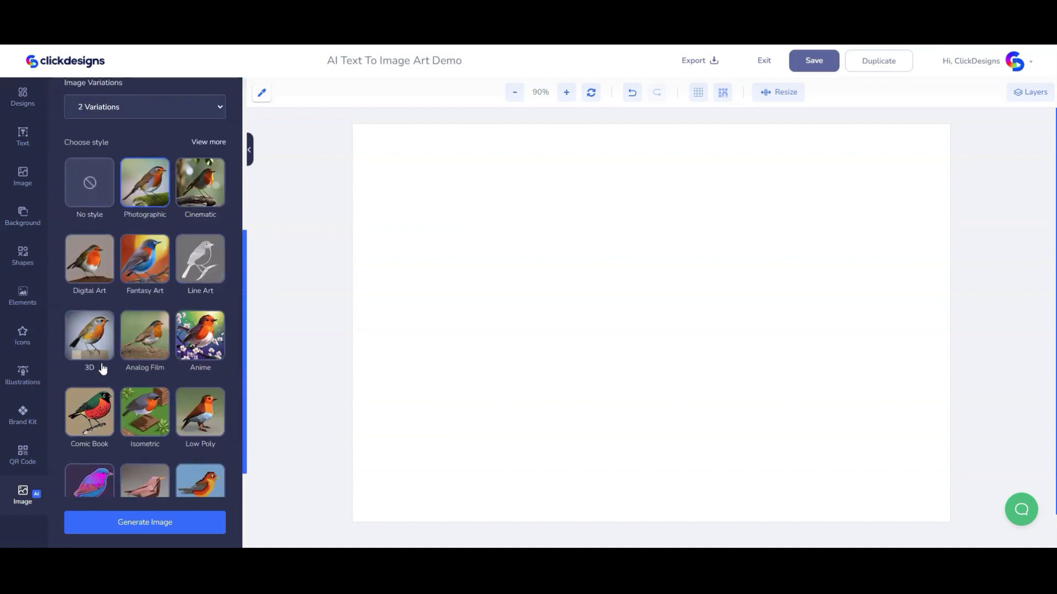
pyautogui.scroll(-1, 139, 388)
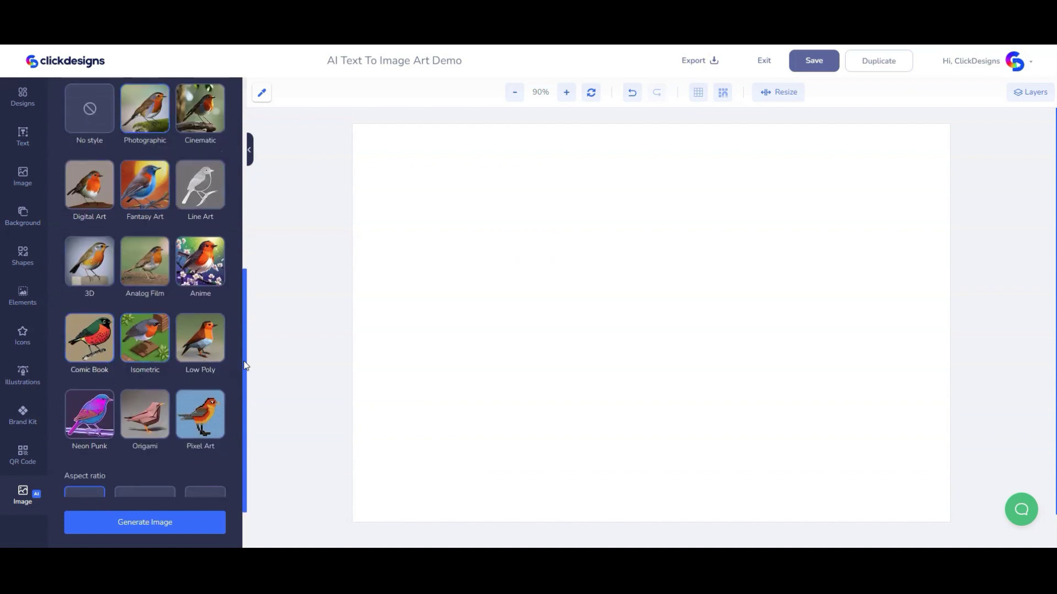
pyautogui.scroll(-1, 231, 374)
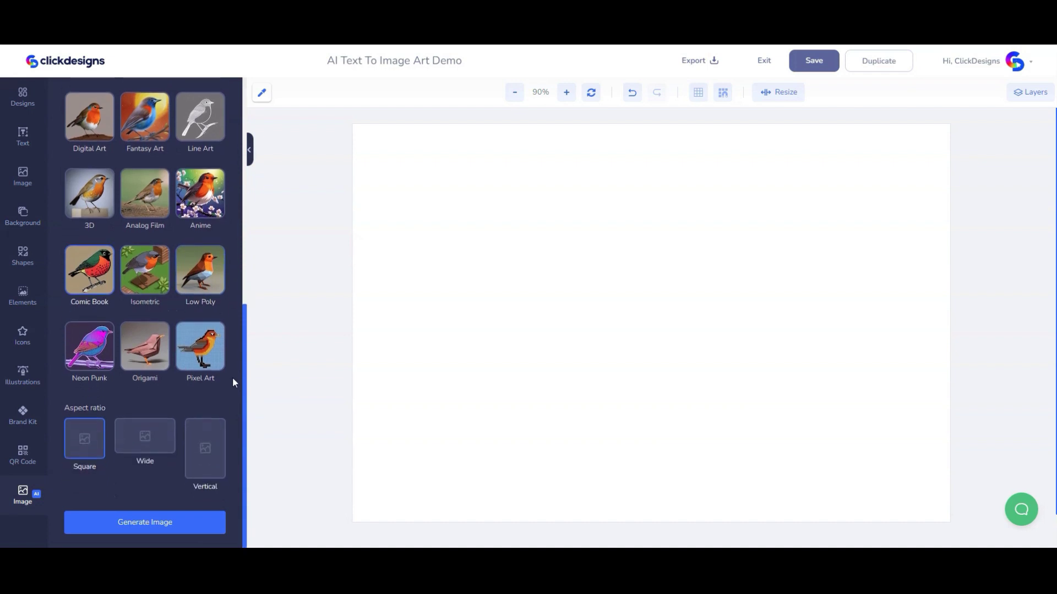
pyautogui.click(211, 457)
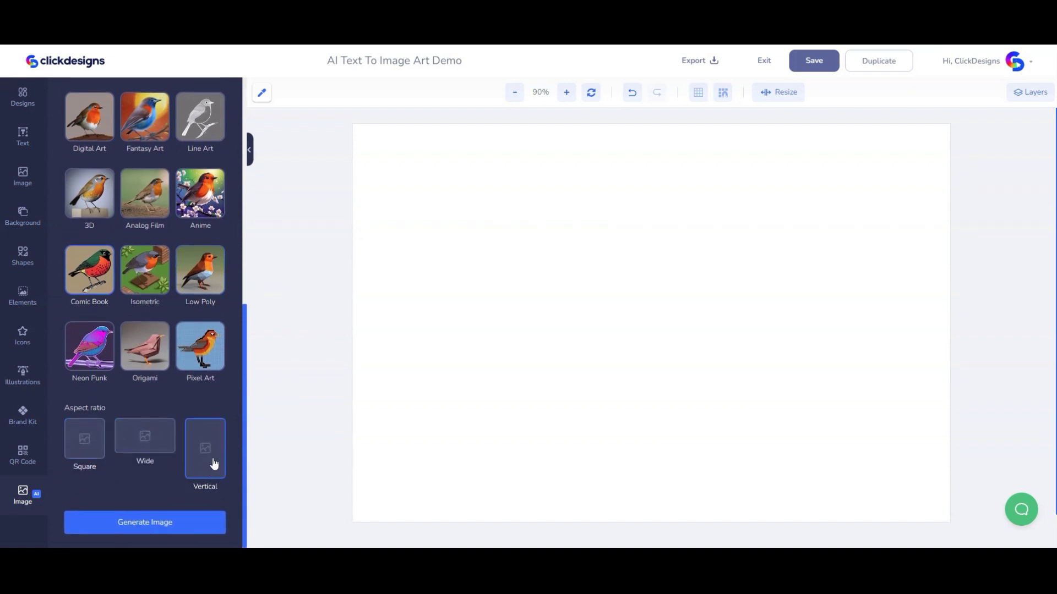
pyautogui.click(177, 530)
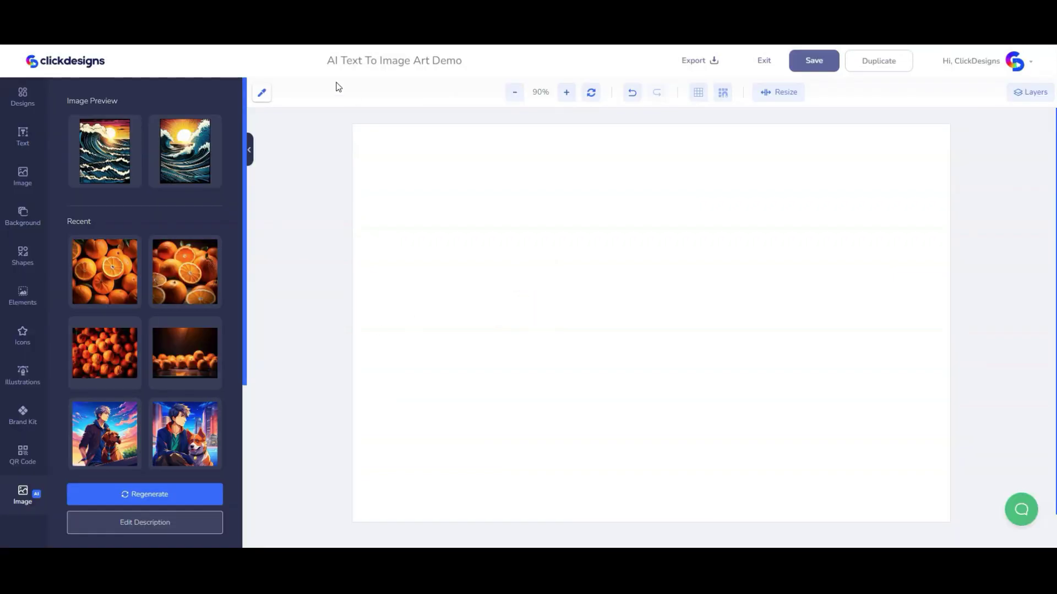
# - Place the second wave image on the right with a New Text layer, then delete both
pyautogui.click(193, 144)
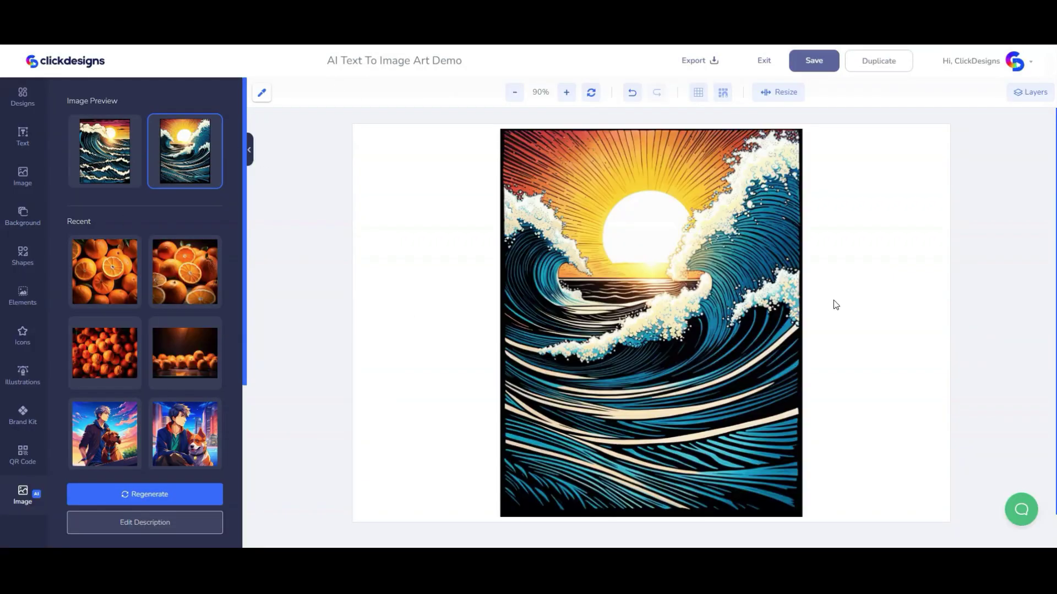
pyautogui.moveTo(656, 343); pyautogui.dragTo(729, 354)
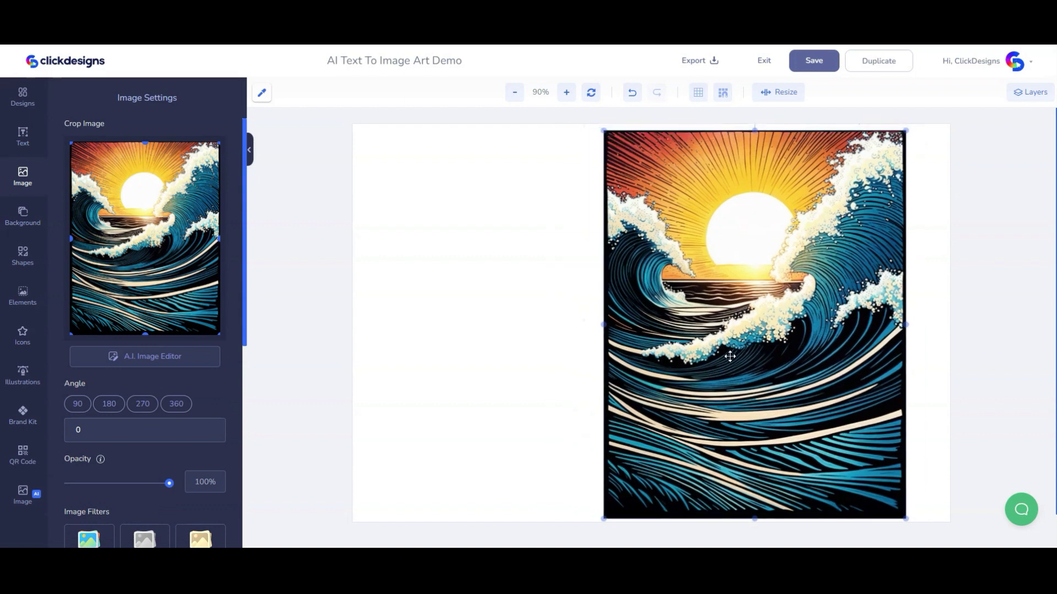
pyautogui.click(22, 137)
pyautogui.moveTo(414, 167); pyautogui.dragTo(484, 196)
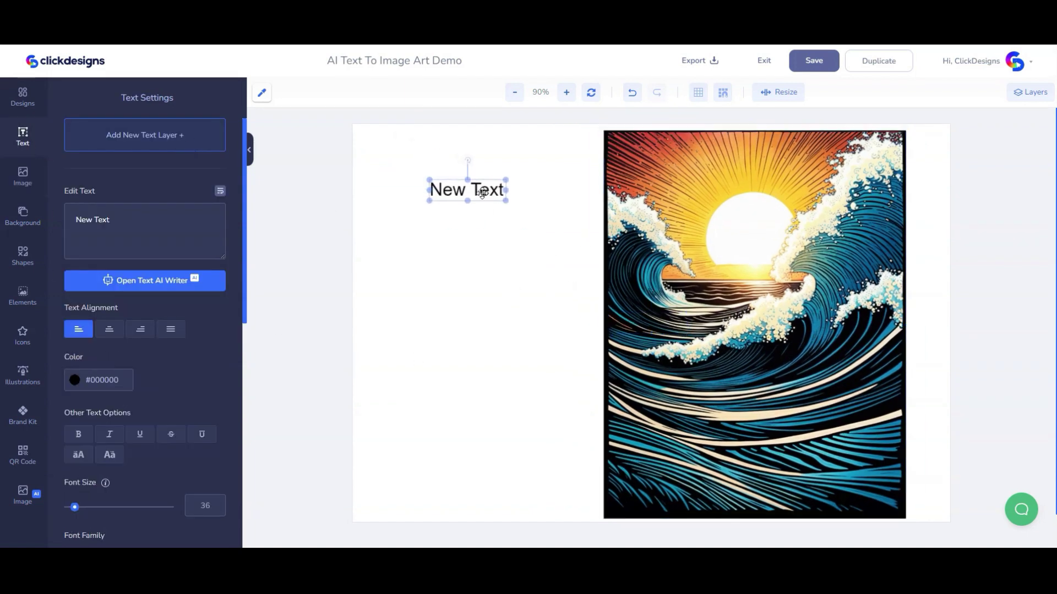
pyautogui.click(463, 427)
pyautogui.moveTo(478, 193); pyautogui.dragTo(481, 221)
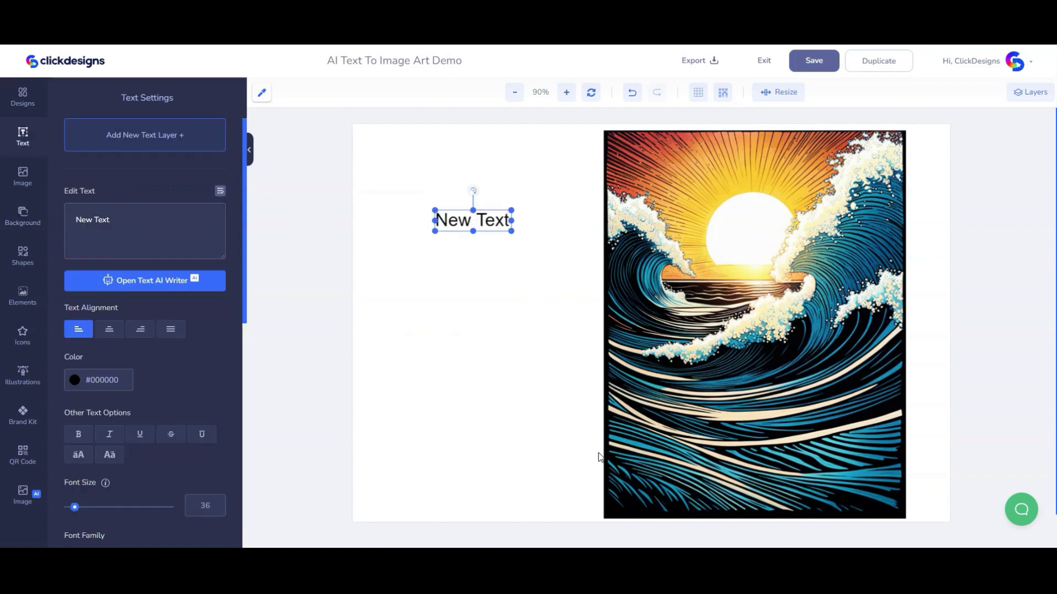
pyautogui.moveTo(399, 159); pyautogui.dragTo(815, 361)
pyautogui.click(83, 468)
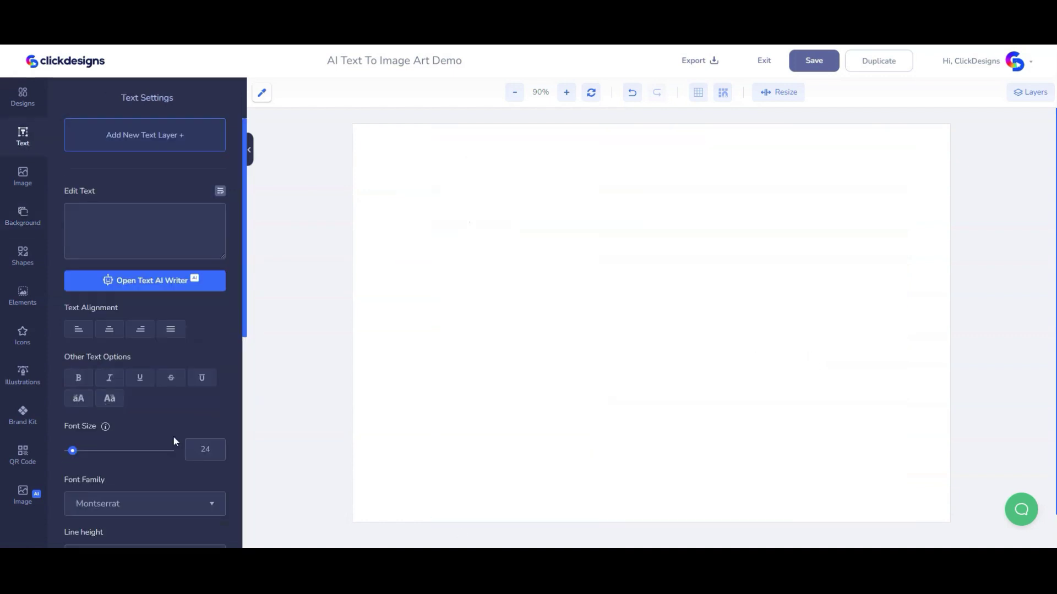
# - Replace the waves prompt with the blank white T-shirt model mockup prompt
pyautogui.click(23, 495)
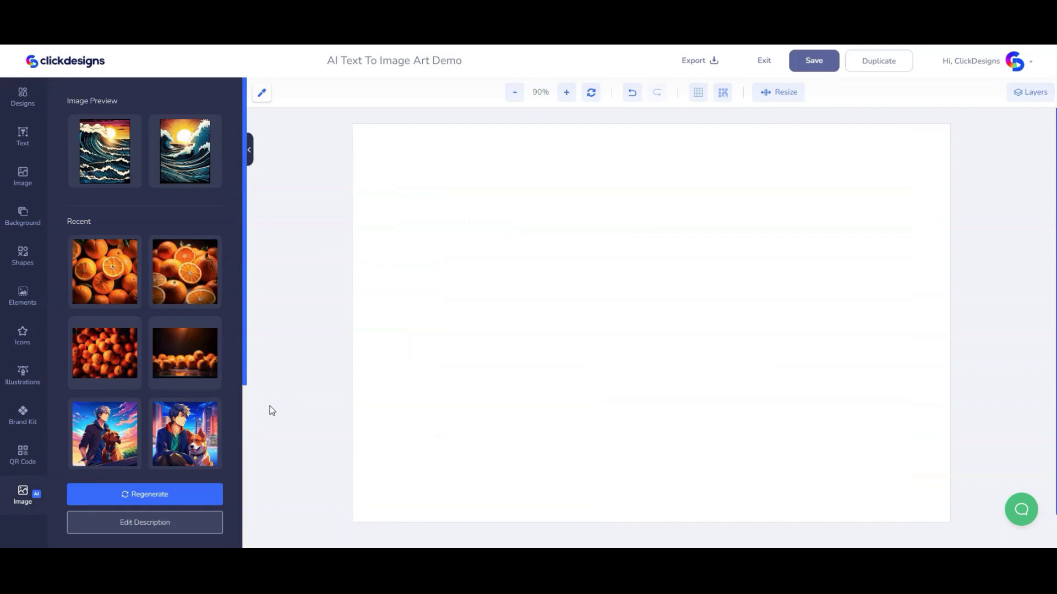
pyautogui.click(168, 523)
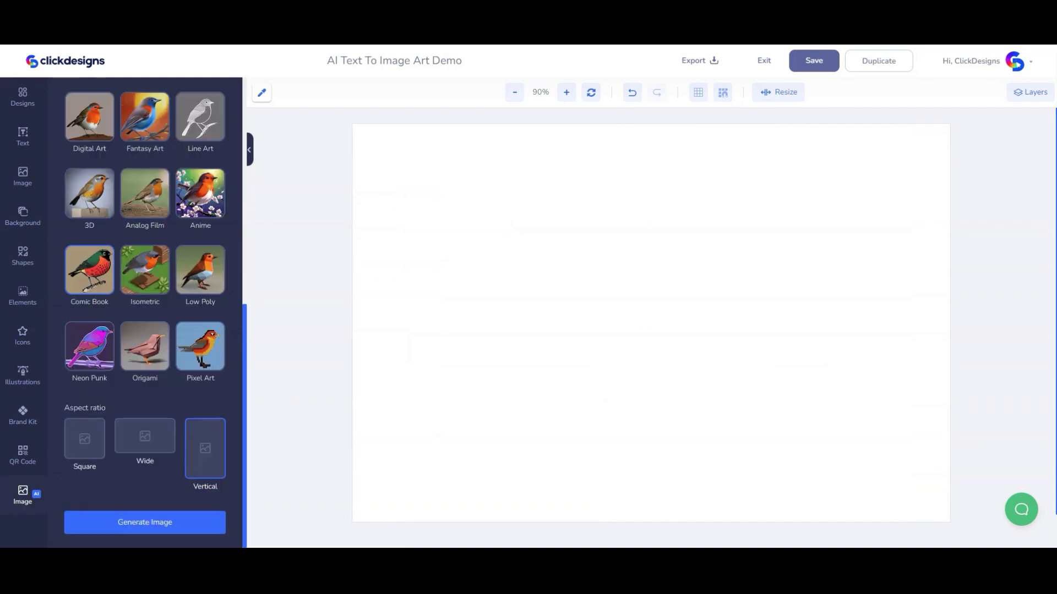
pyautogui.scroll(7, 165, 230)
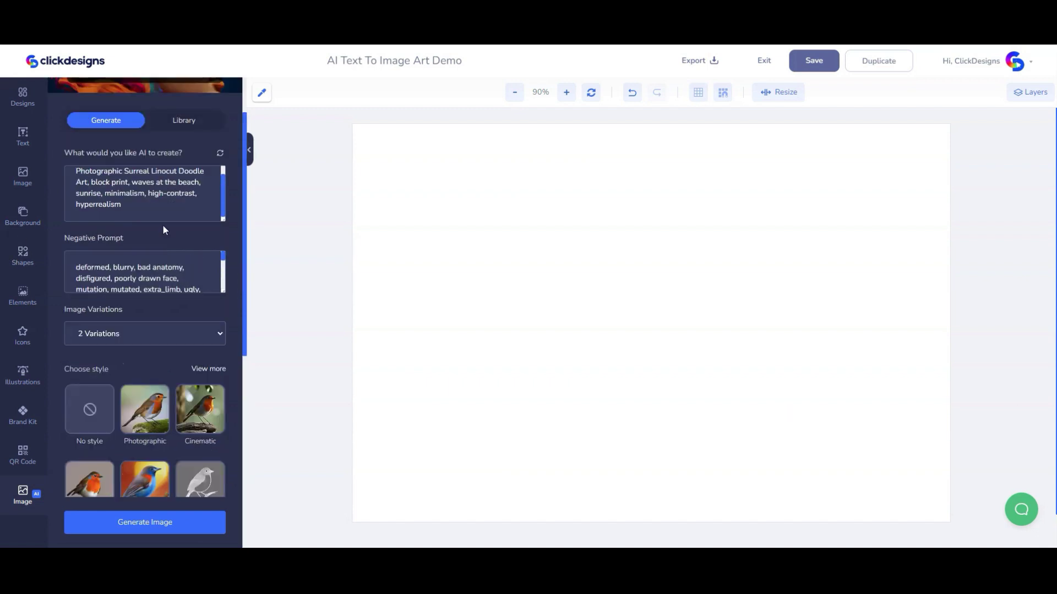
pyautogui.hotkey('ctrl', 'a')
pyautogui.write('T shirt mockup photo of a happy quirky young male model showing off his blank white T shirt, medium shot, isolated on blank single color background, Sony α7 IV')
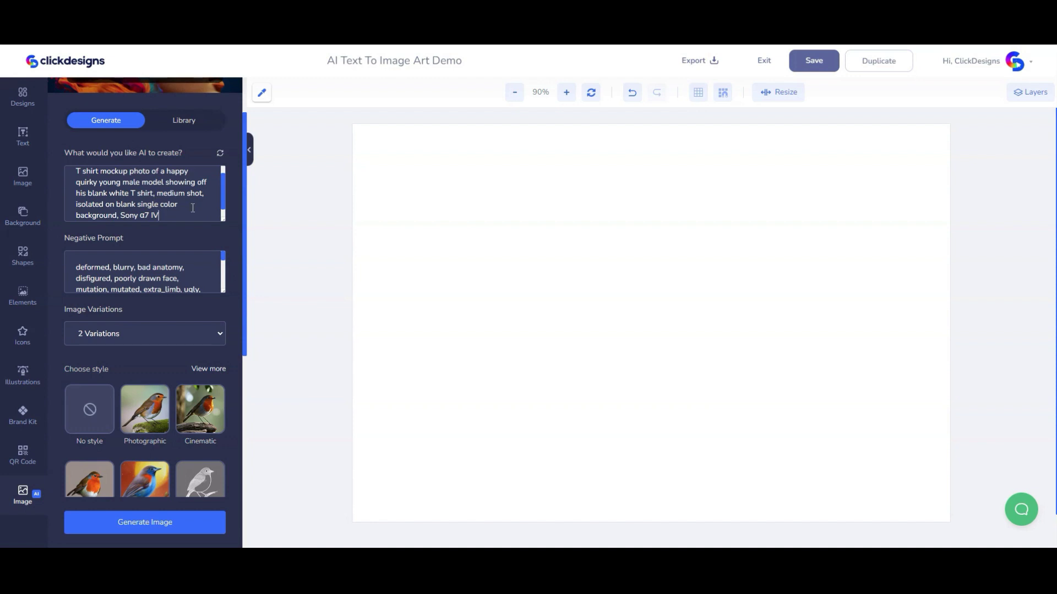
# - Set the Vertical aspect ratio and generate the T-shirt model photos
pyautogui.scroll(1, 193, 208)
pyautogui.scroll(-1, 166, 201)
pyautogui.scroll(1, 121, 191)
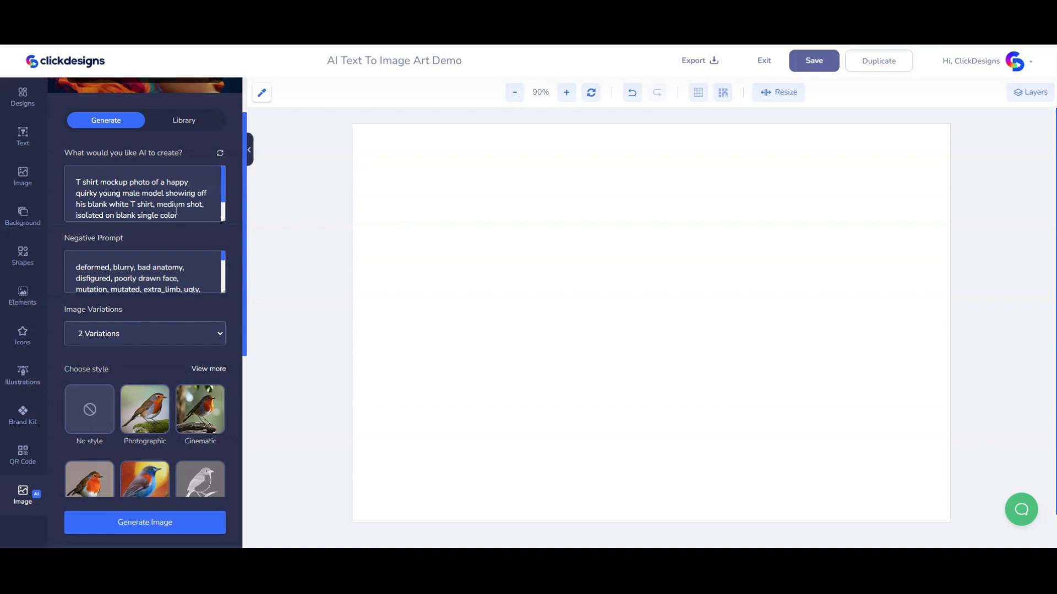
pyautogui.scroll(-1, 185, 198)
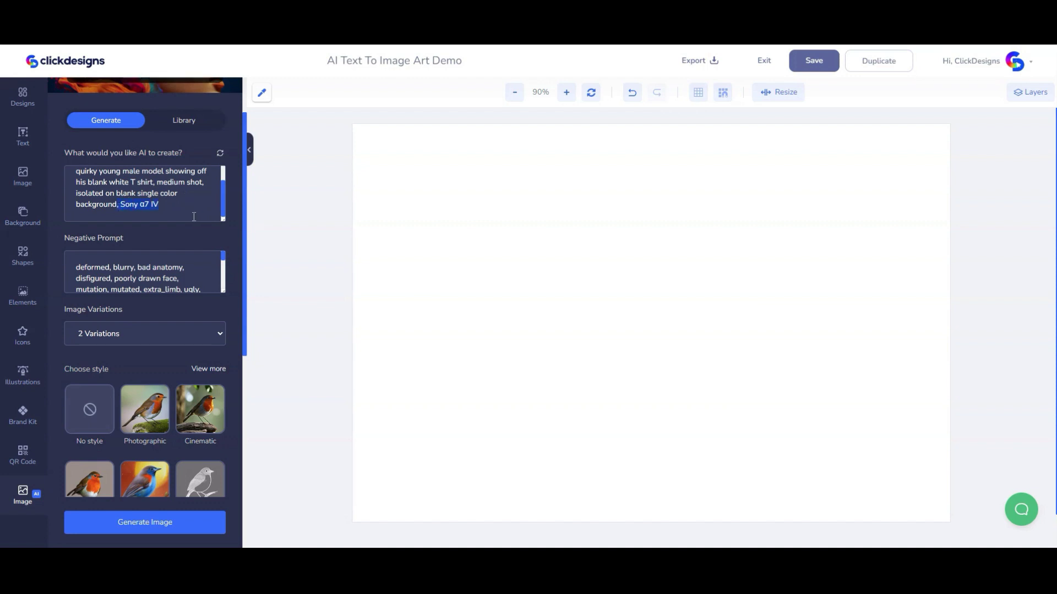
pyautogui.scroll(-2, 162, 199)
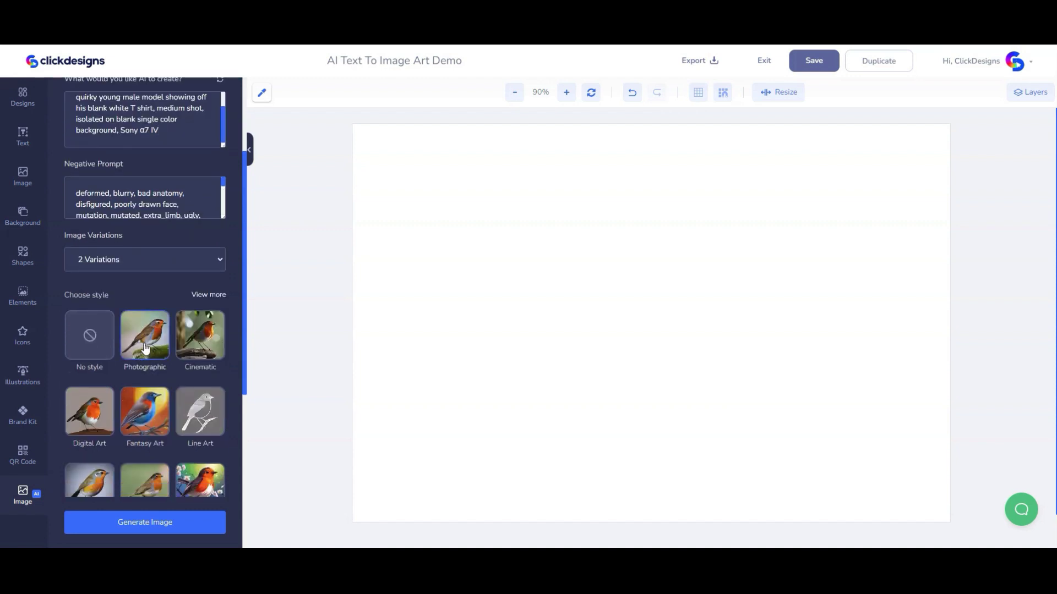
pyautogui.scroll(-5, 221, 286)
pyautogui.scroll(-1, 201, 452)
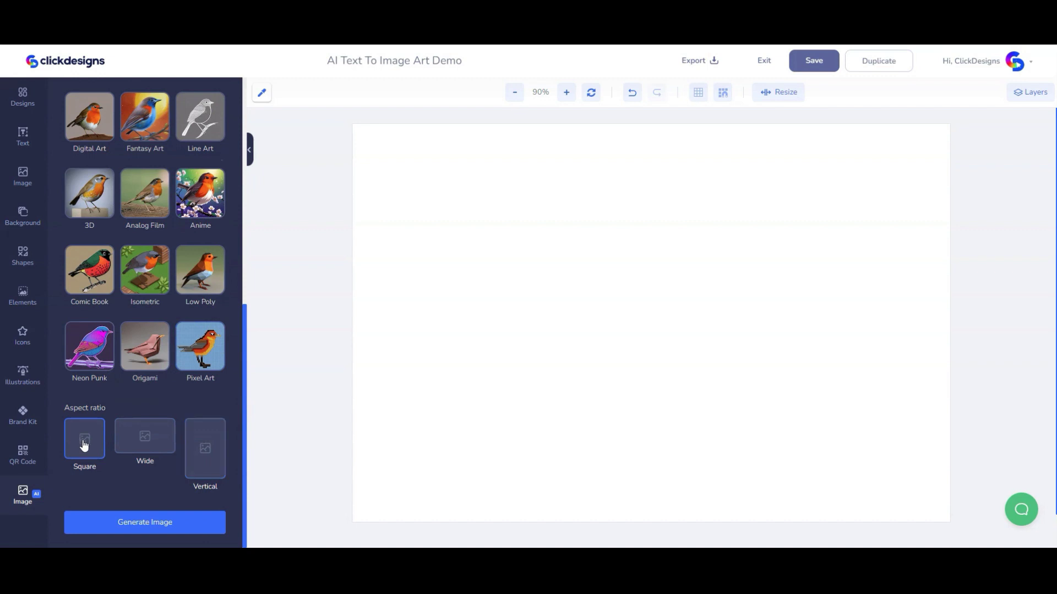
pyautogui.click(215, 451)
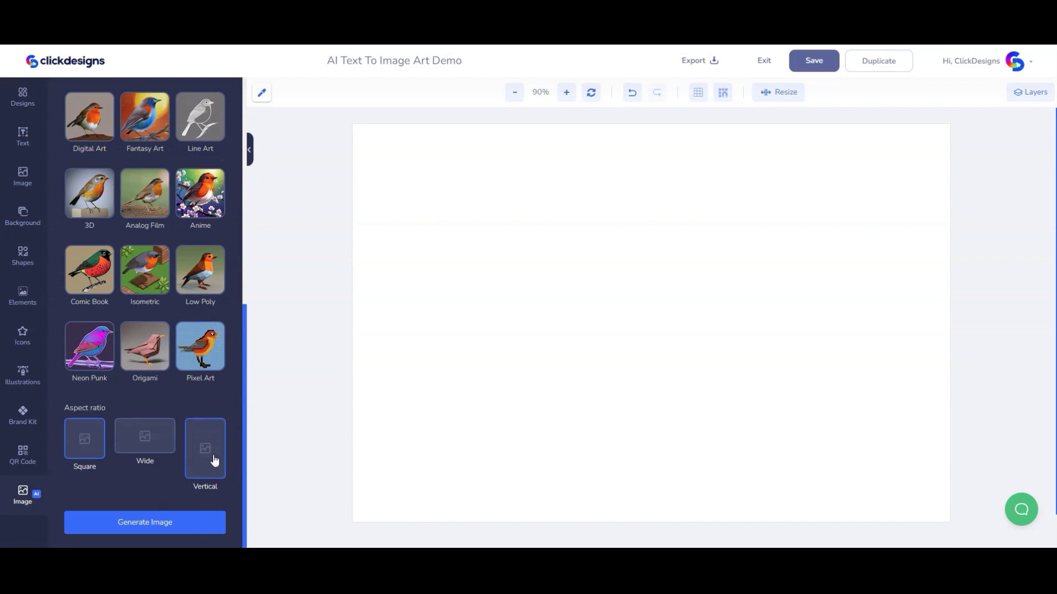
pyautogui.click(158, 532)
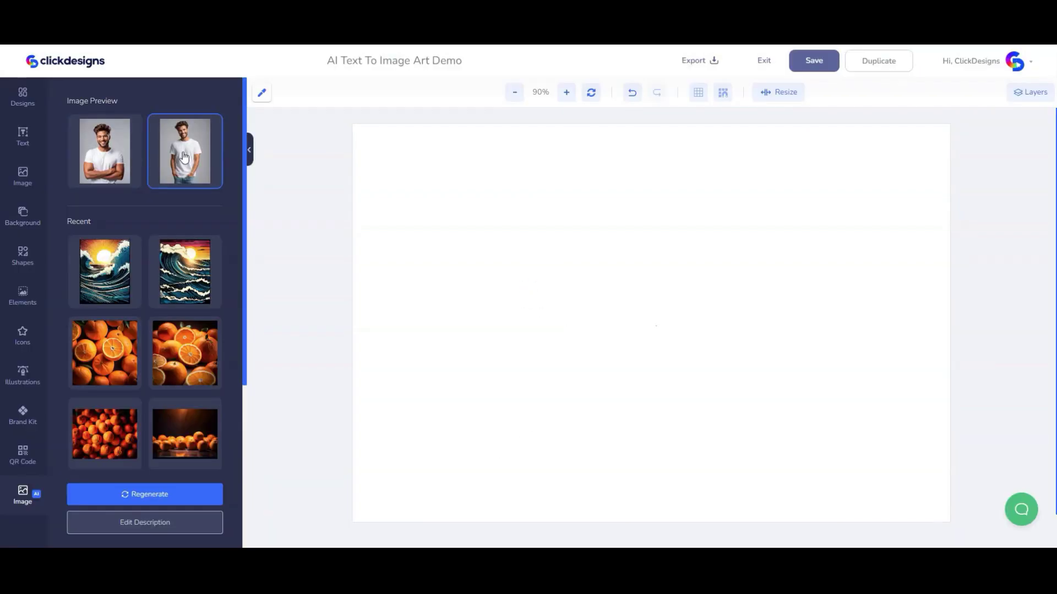
# - Place the first T-shirt portrait on the page, then swap it for the second one
pyautogui.click(138, 127)
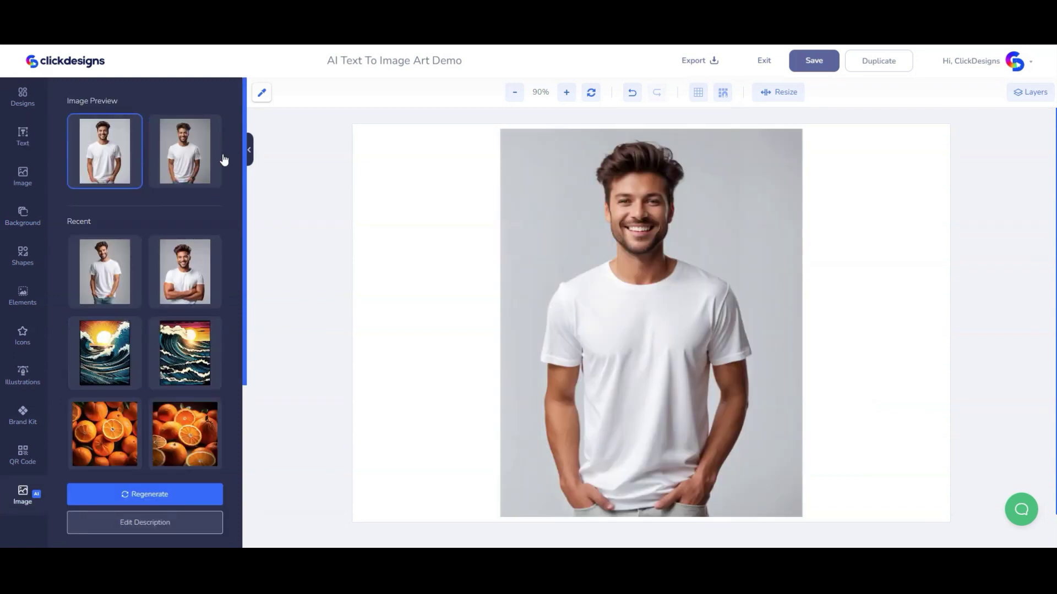
pyautogui.click(214, 160)
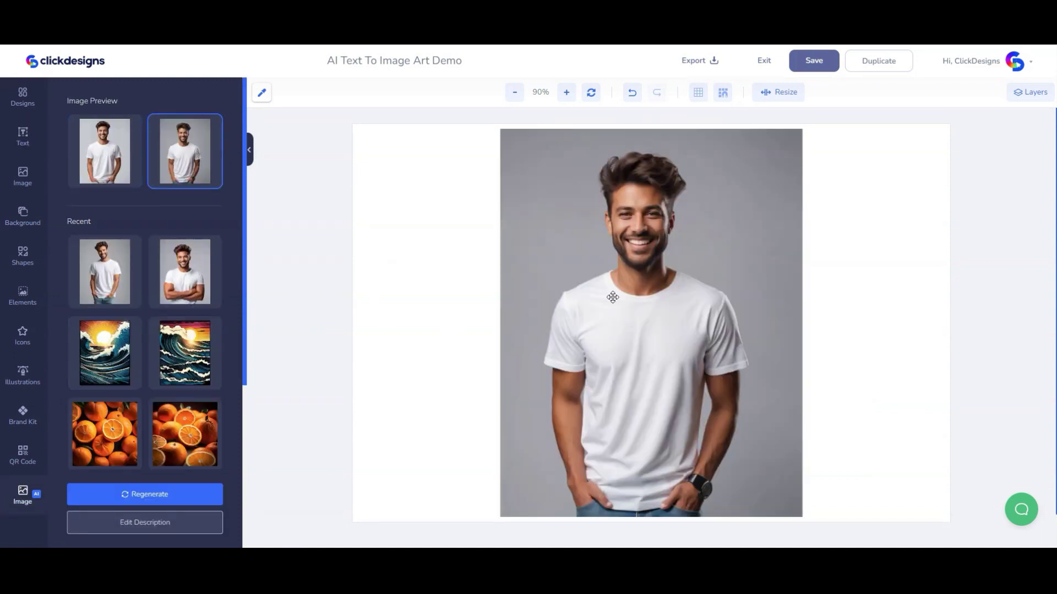
# - Remove the grey background from the T-shirt model portrait using AI editing
pyautogui.moveTo(763, 316)
pyautogui.mouseDown()
pyautogui.moveTo(881, 317)
pyautogui.moveTo(748, 316)
pyautogui.mouseUp()
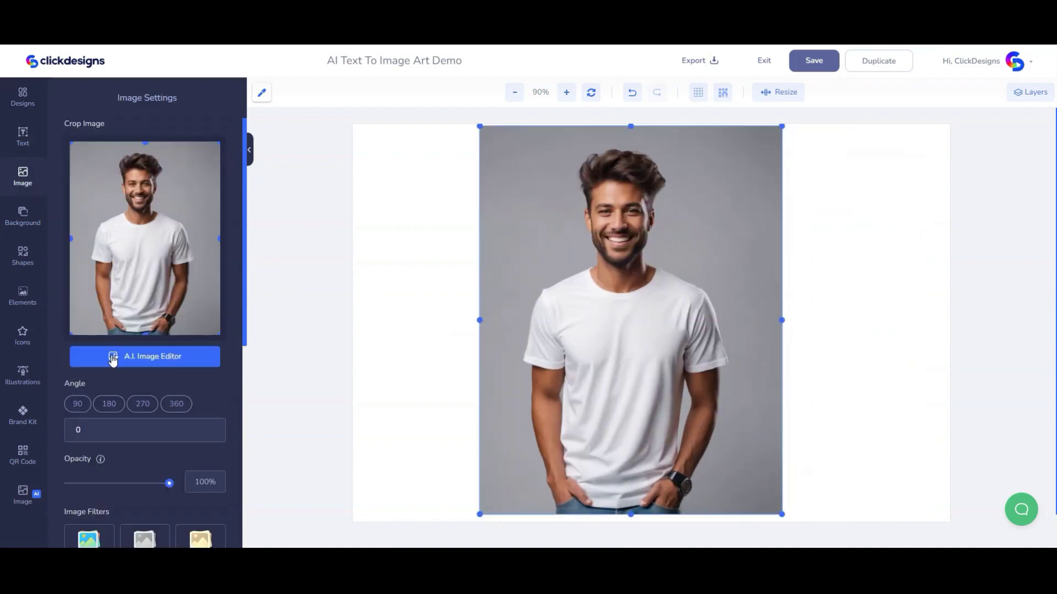
pyautogui.click(139, 360)
pyautogui.click(595, 445)
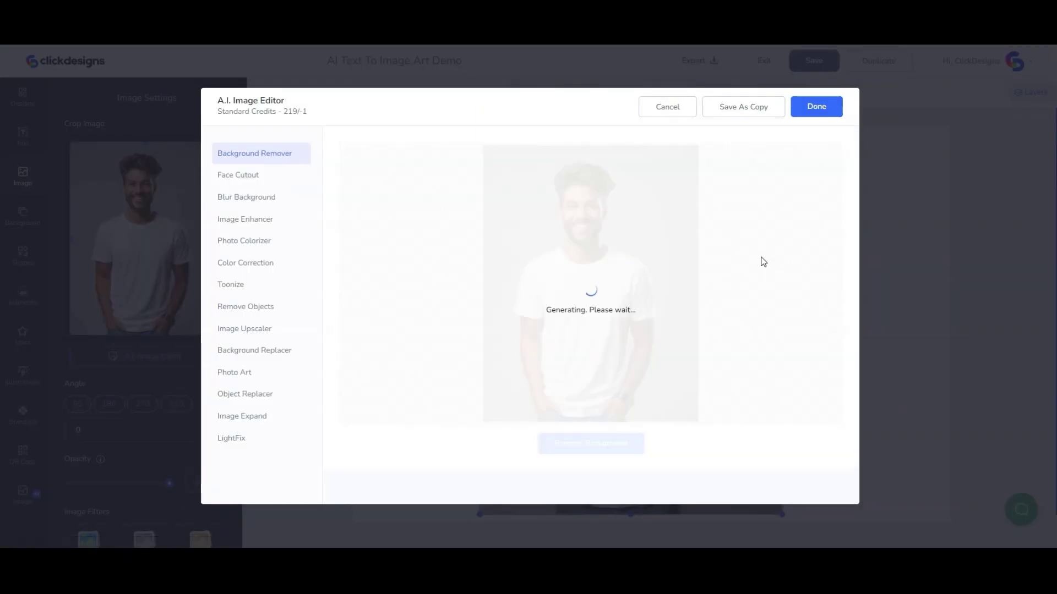
pyautogui.click(816, 106)
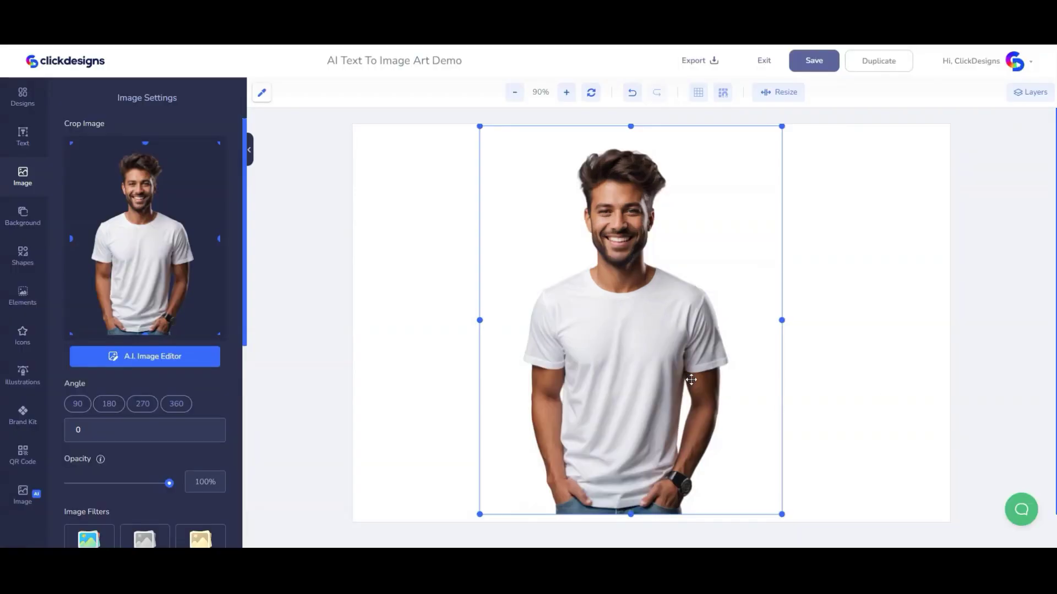
# - Try an orange page background, then settle on teal #26A69A with the model moved left
pyautogui.click(372, 328)
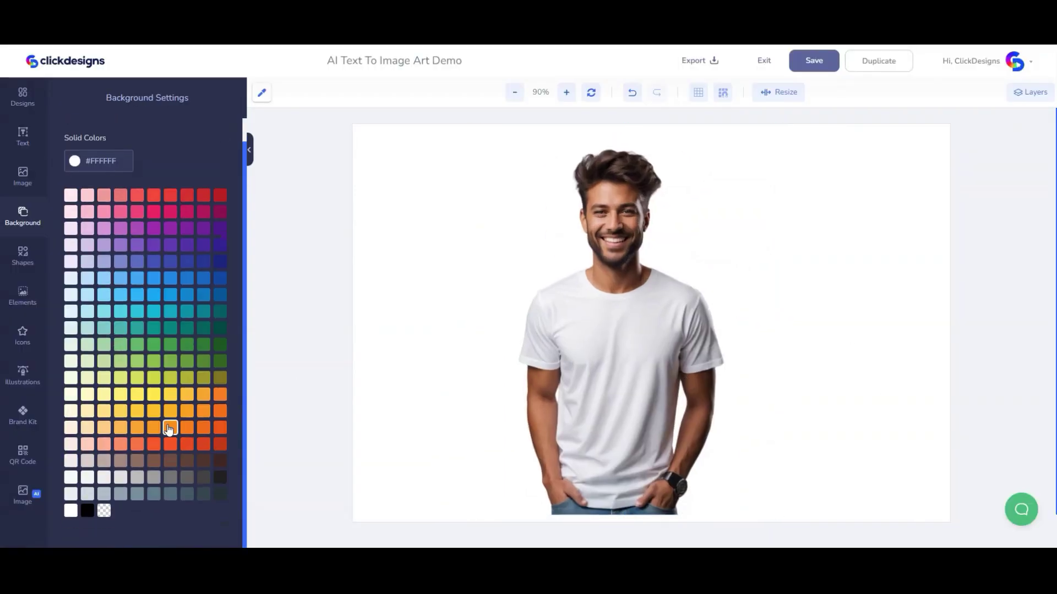
pyautogui.click(170, 427)
pyautogui.moveTo(622, 352); pyautogui.dragTo(774, 352)
pyautogui.click(475, 318)
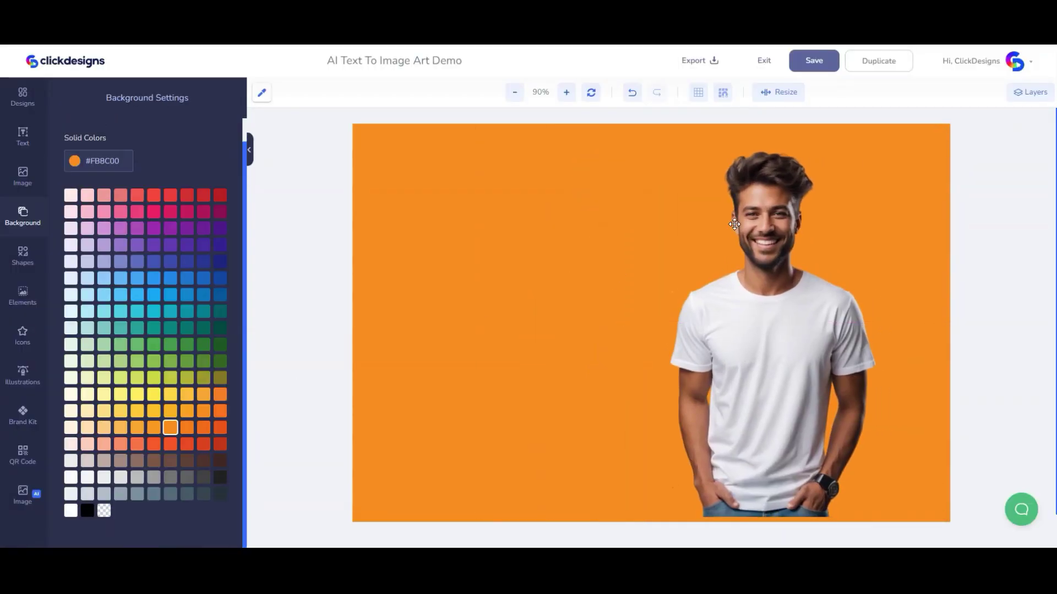
pyautogui.click(22, 176)
pyautogui.click(497, 315)
pyautogui.click(137, 329)
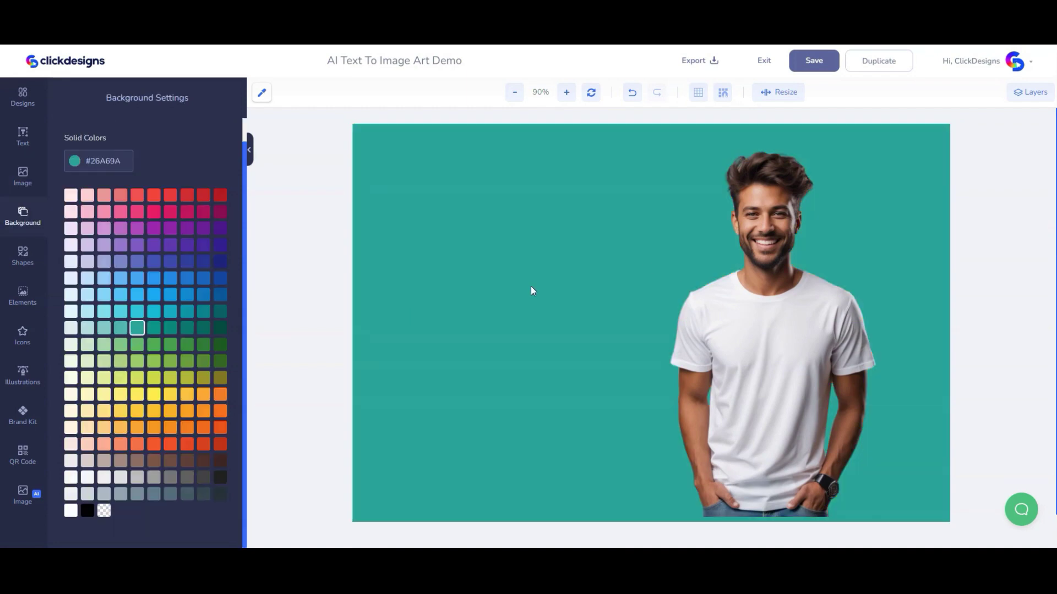
pyautogui.moveTo(825, 358); pyautogui.dragTo(565, 392)
pyautogui.click(917, 323)
# - Replace the T-shirt prompt with 'a simple 3d Food Truck' and choose the 3D style
pyautogui.click(36, 497)
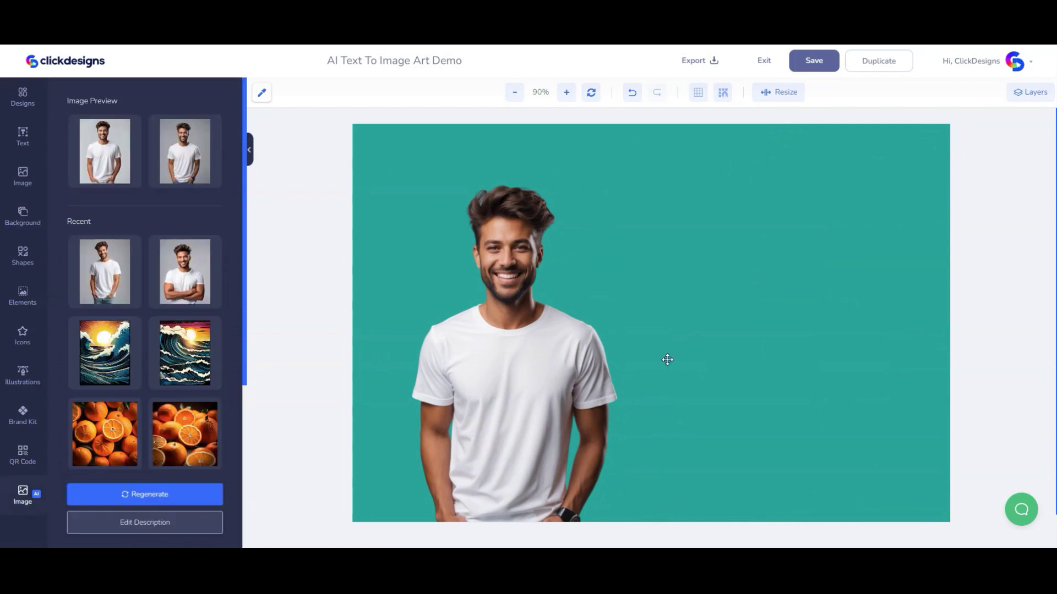
pyautogui.click(160, 527)
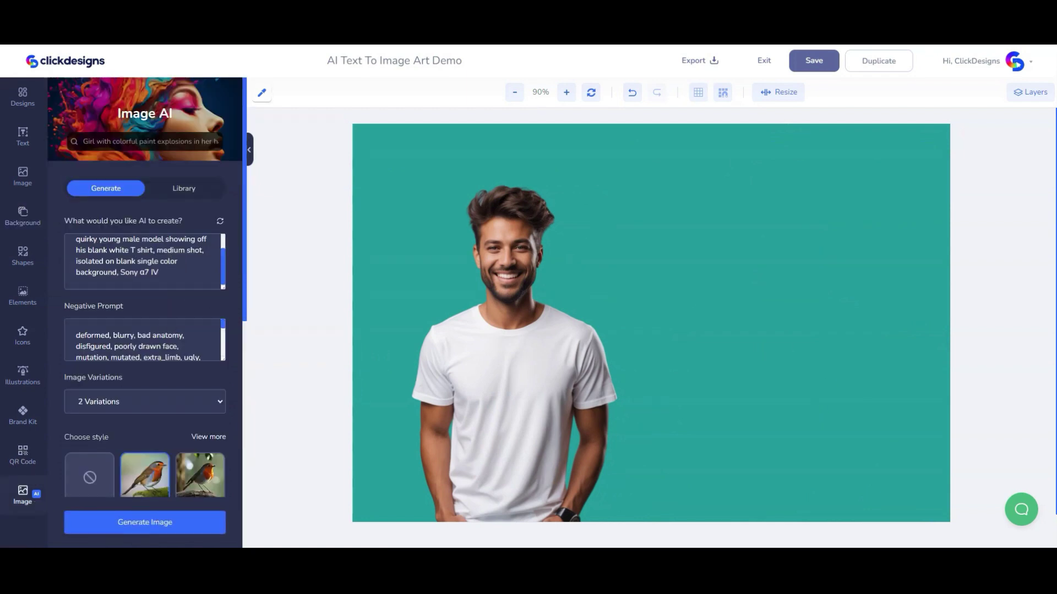
pyautogui.click(175, 271)
pyautogui.hotkey('ctrl', 'a')
pyautogui.write('a simple 3d Food Truck')
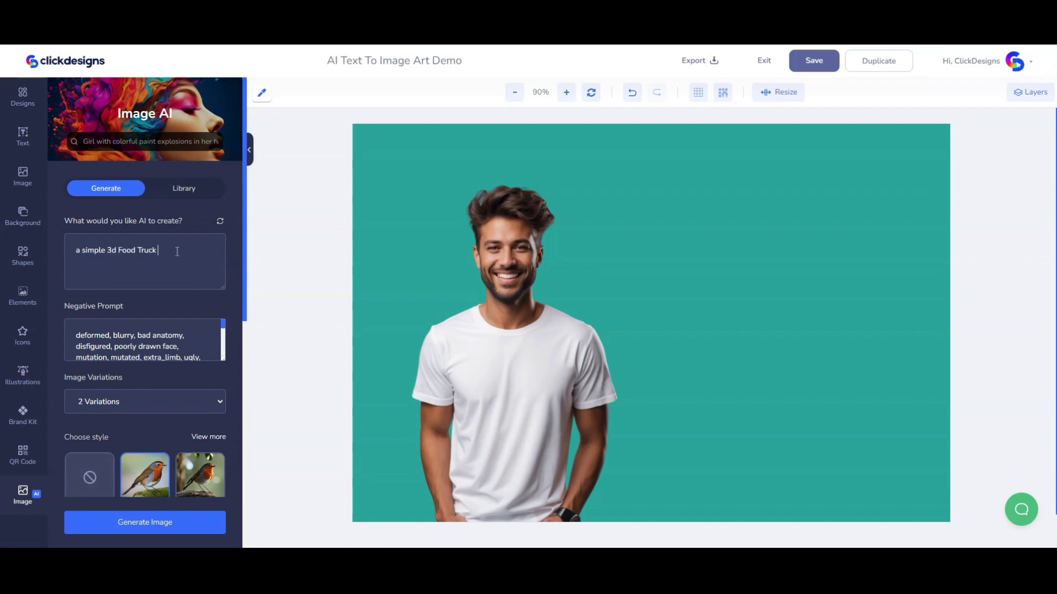
pyautogui.scroll(-7, 179, 252)
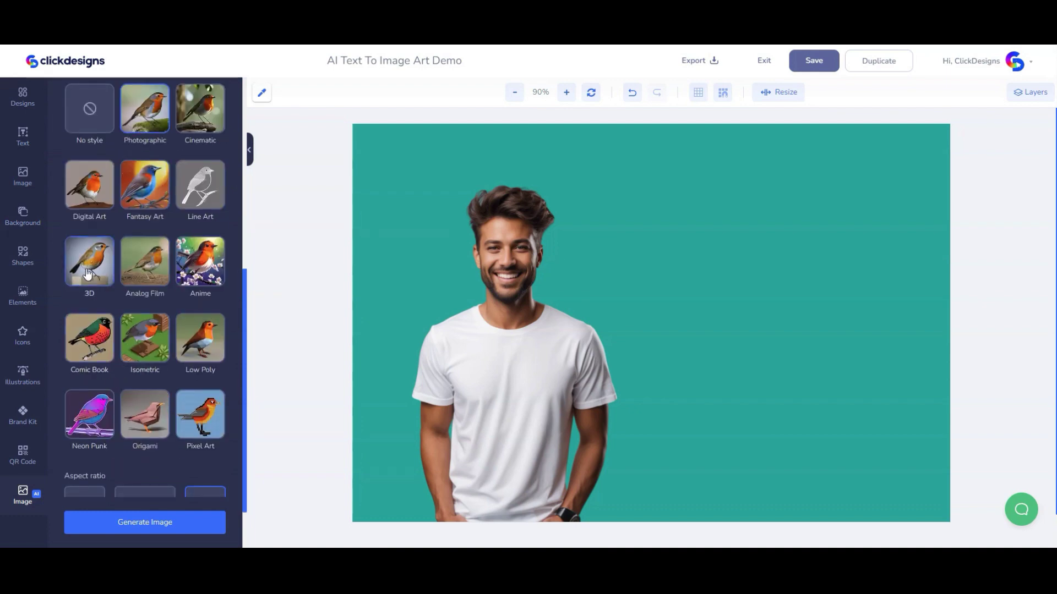
pyautogui.click(88, 274)
pyautogui.scroll(-2, 226, 399)
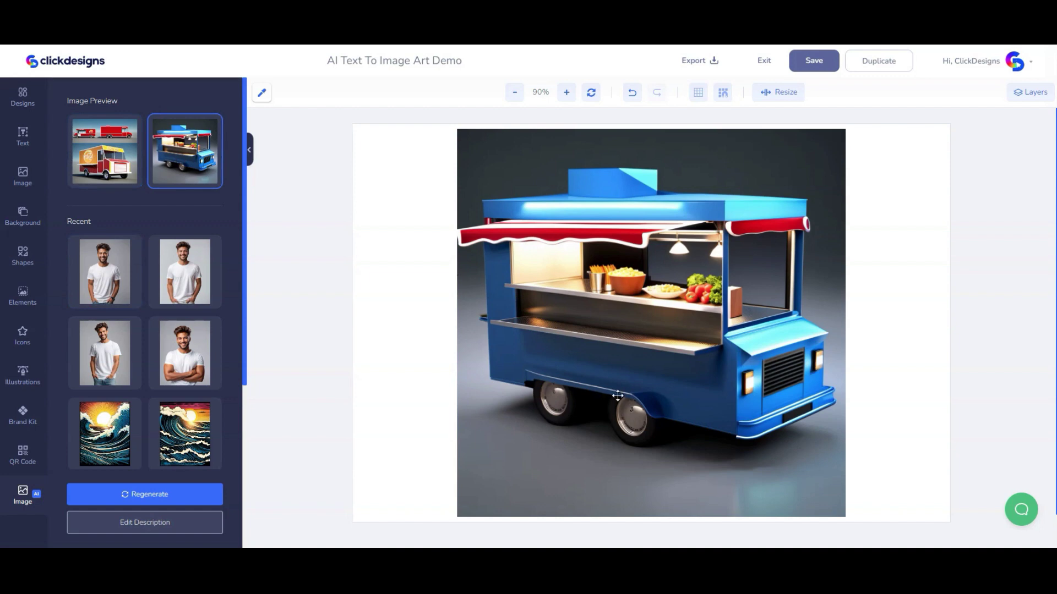
# - Nudge the blue food truck left and generate two new images from the same food truck prompt
pyautogui.moveTo(755, 342)
pyautogui.mouseDown()
pyautogui.moveTo(728, 341)
pyautogui.moveTo(737, 341)
pyautogui.mouseUp()
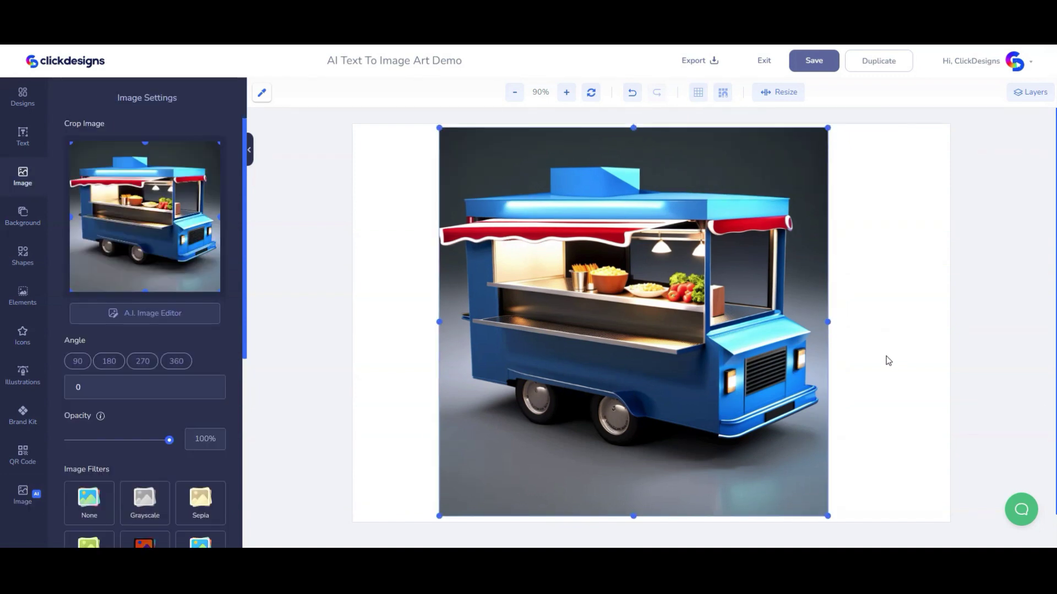
pyautogui.click(37, 498)
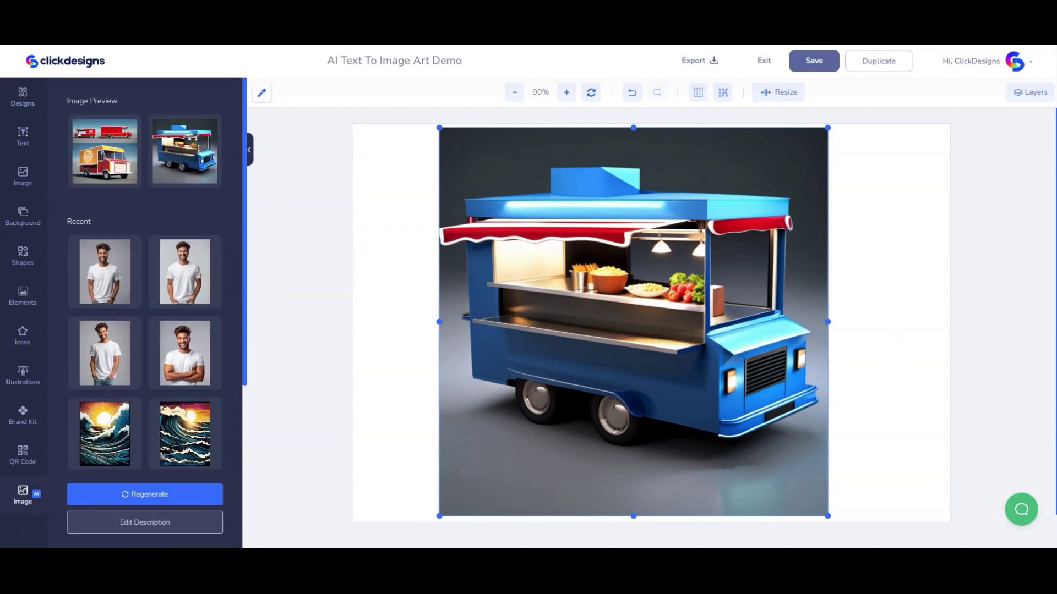
pyautogui.click(132, 523)
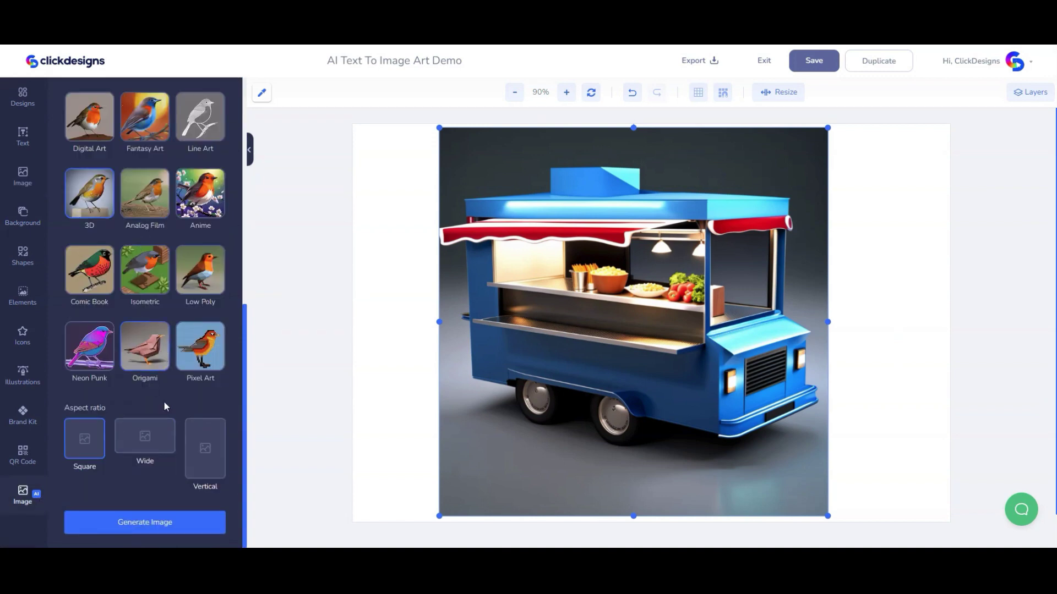
pyautogui.scroll(2, 149, 341)
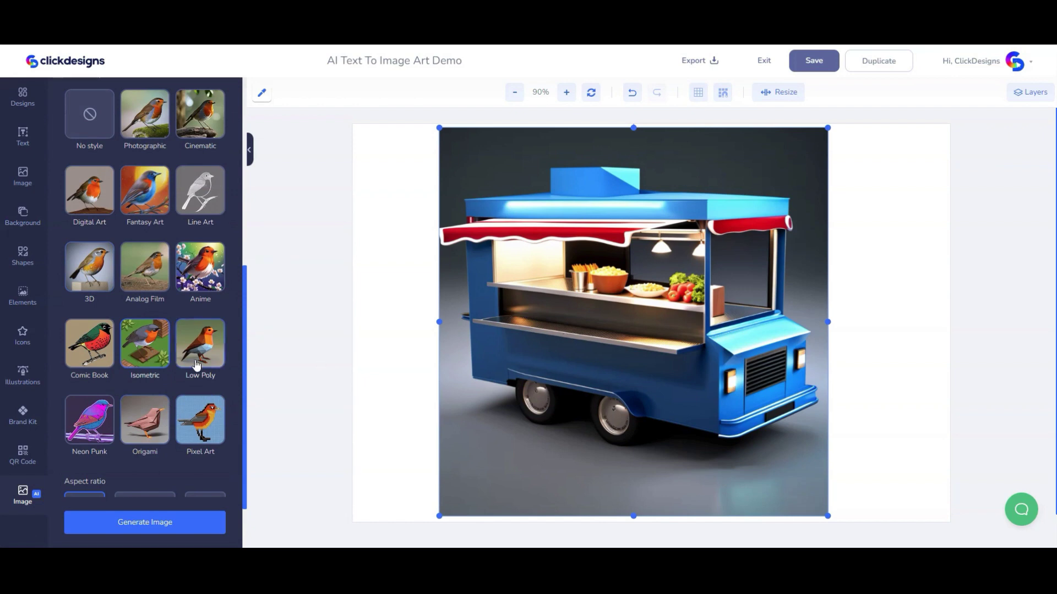
pyautogui.scroll(-2, 197, 364)
pyautogui.click(174, 314)
pyautogui.click(193, 250)
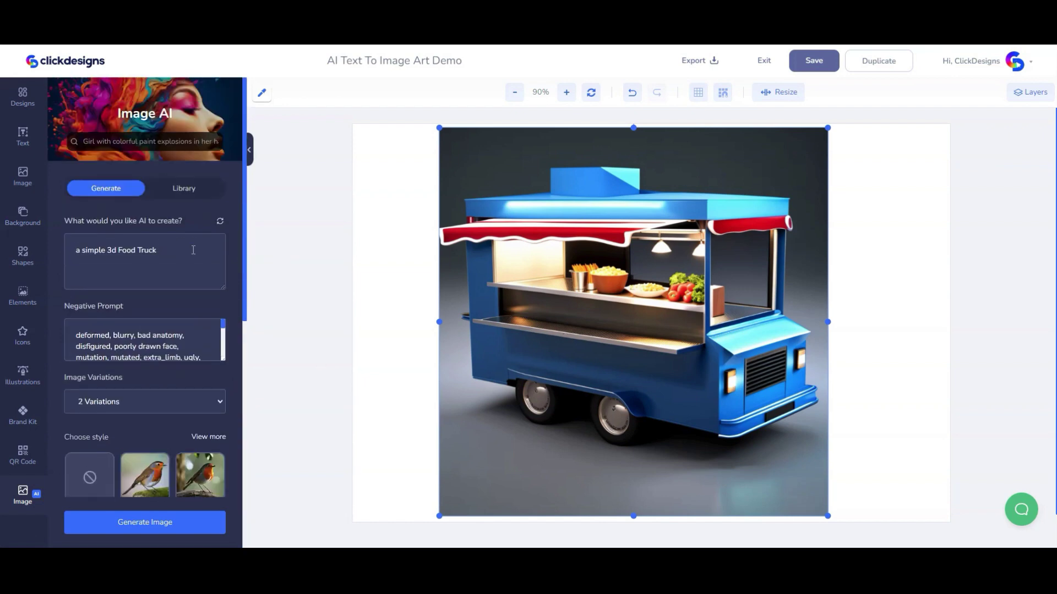
pyautogui.scroll(-8, 181, 286)
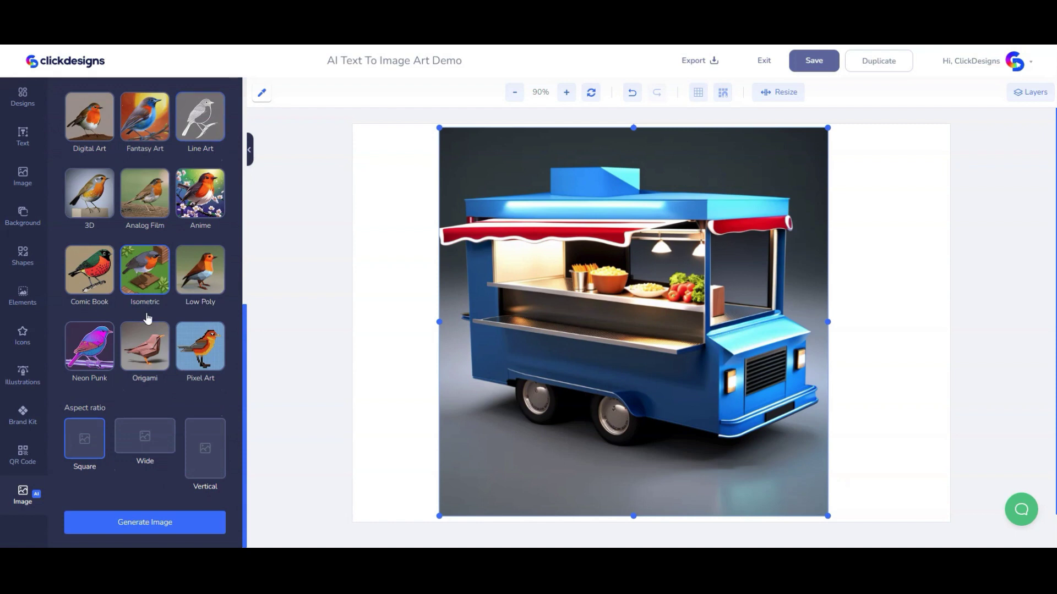
pyautogui.click(154, 525)
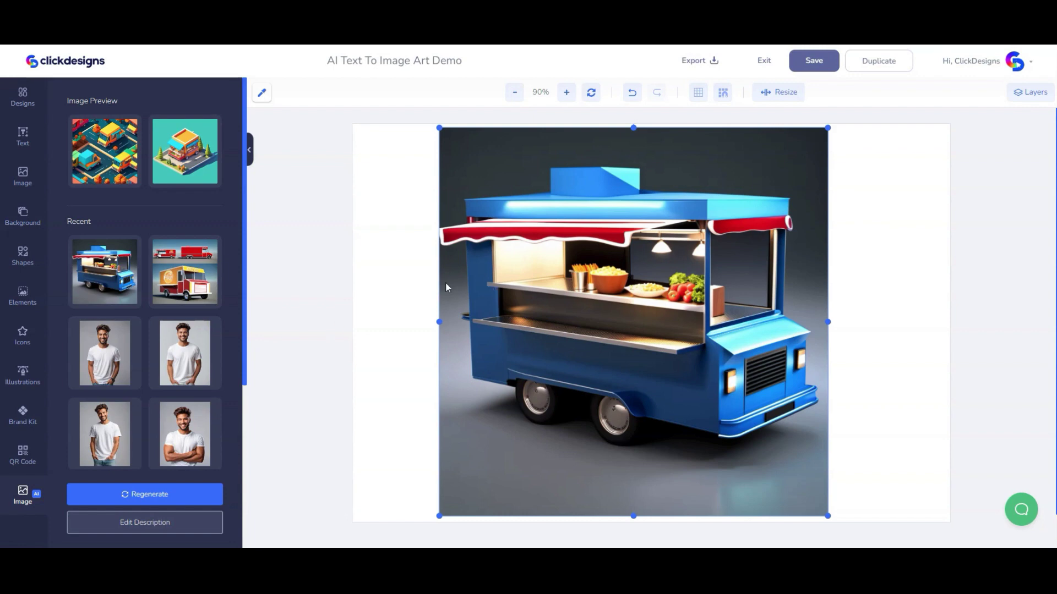
# - Replace the blue food truck with the second isometric food truck preview
pyautogui.press('Delete')
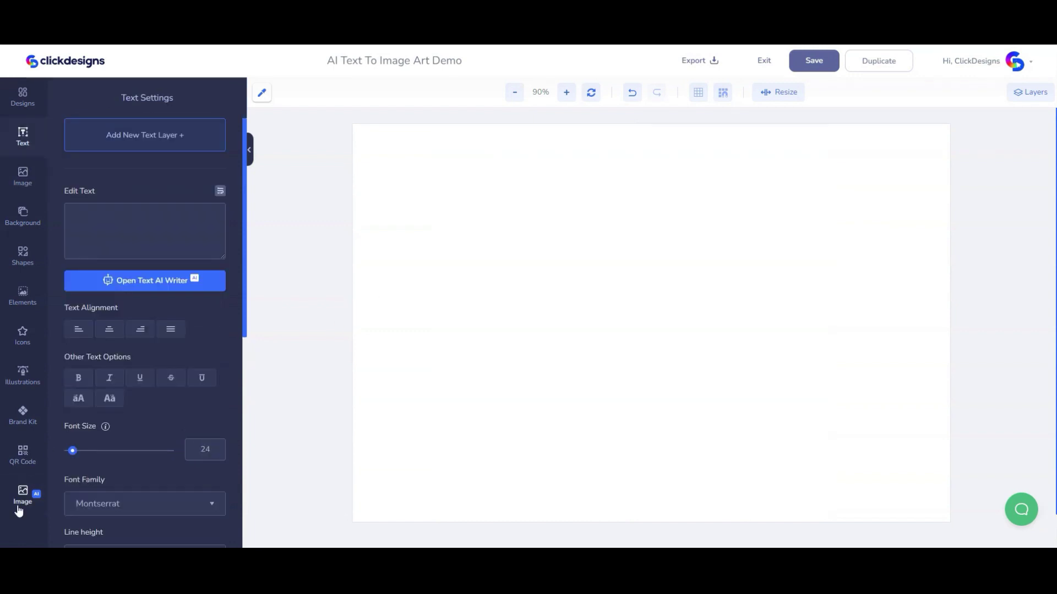
pyautogui.click(20, 502)
pyautogui.click(154, 163)
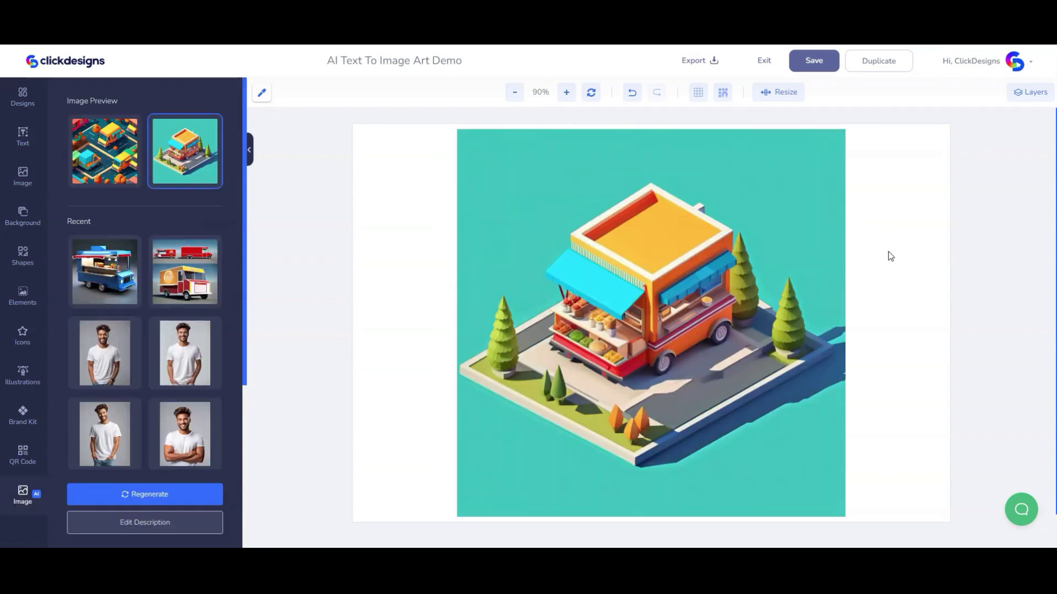
# - Set the page background to the image's teal, #47CCBD, sampled with the colour picker
pyautogui.click(893, 302)
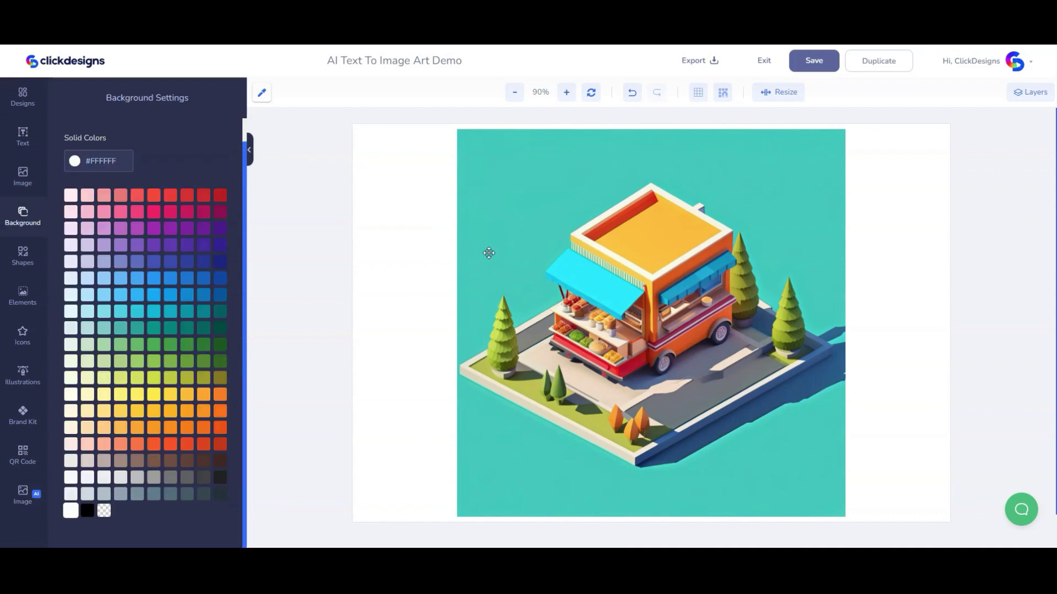
pyautogui.click(789, 257)
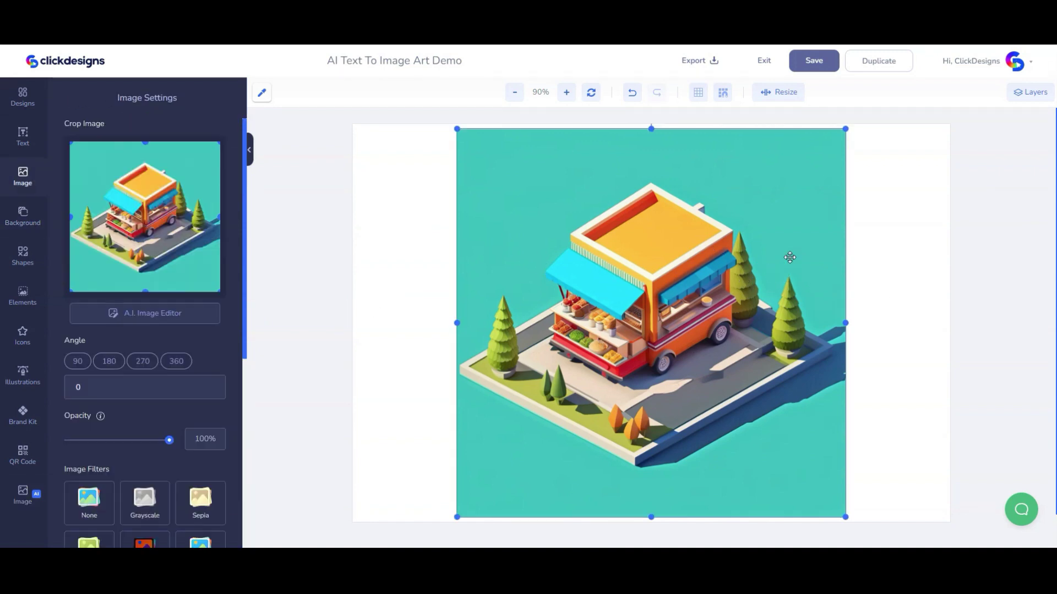
pyautogui.click(407, 230)
pyautogui.click(519, 150)
pyautogui.click(262, 93)
pyautogui.click(406, 231)
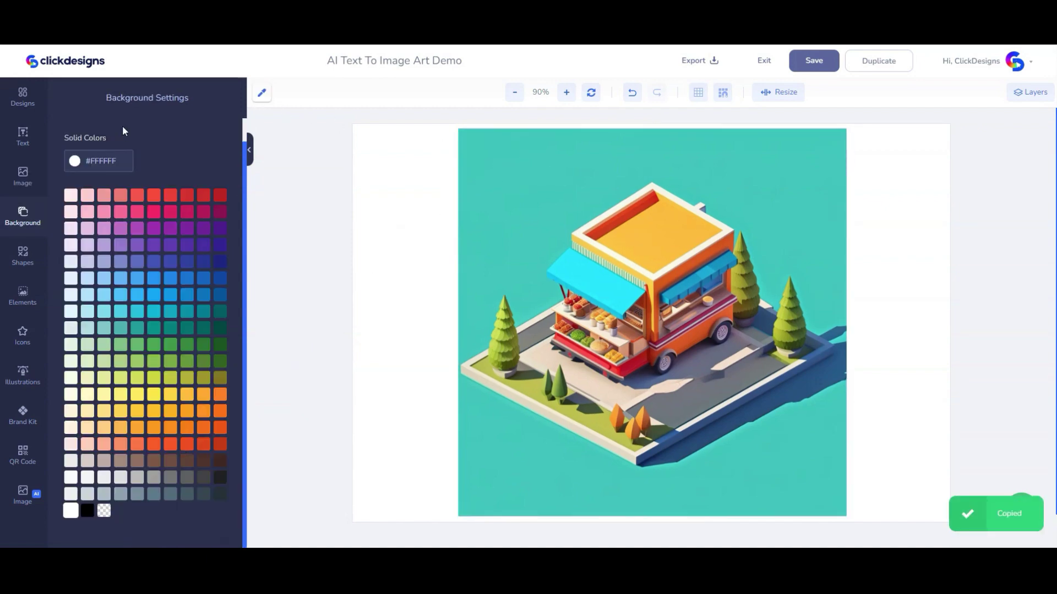
pyautogui.click(68, 168)
pyautogui.click(825, 176)
# - Crop a sliver off the truck image's top, move it right, and shrink it
pyautogui.click(822, 206)
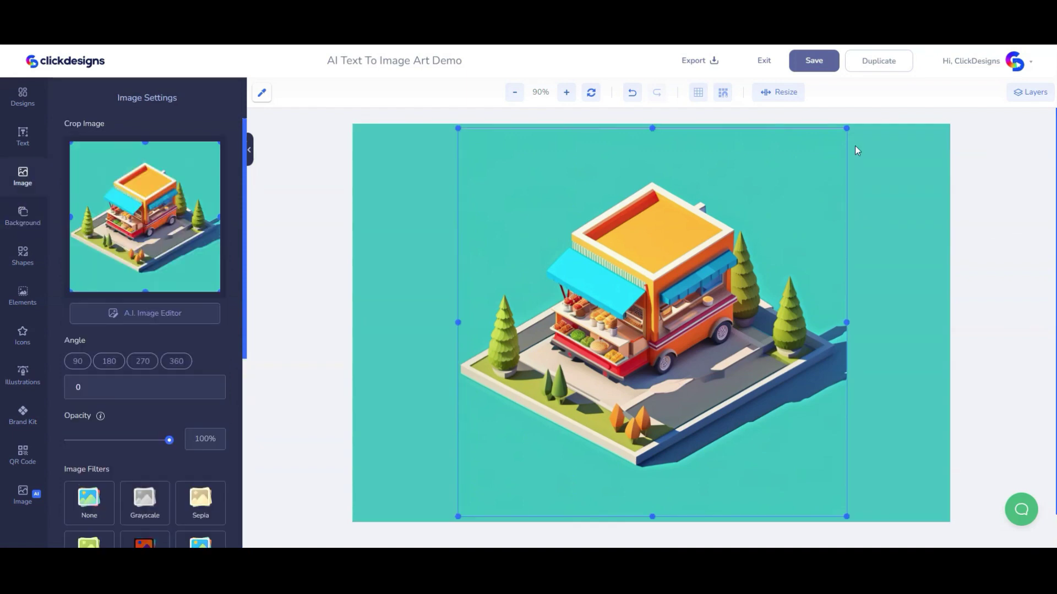
pyautogui.moveTo(144, 142); pyautogui.dragTo(144, 145)
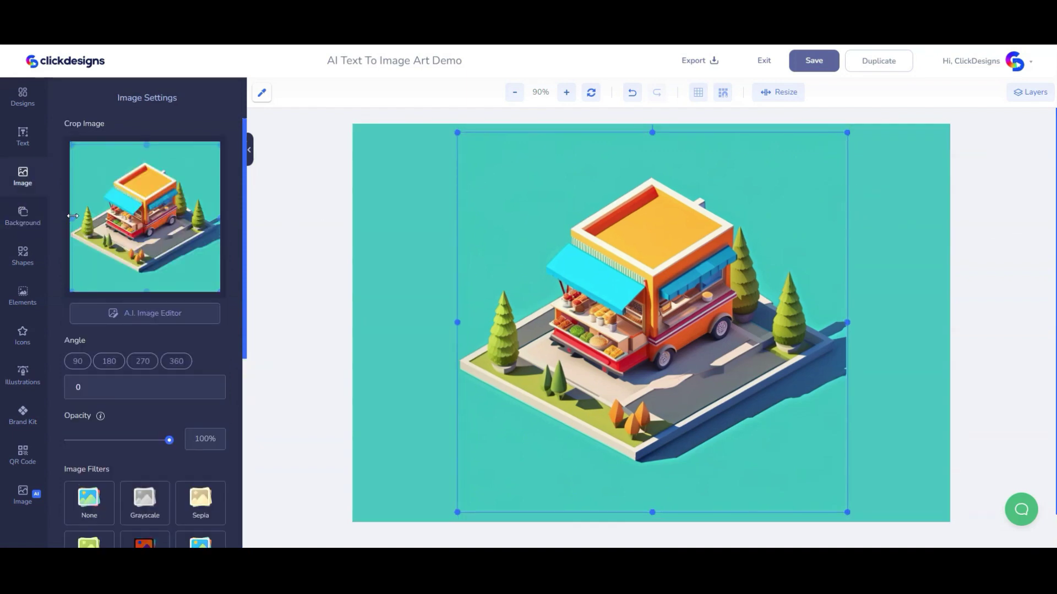
pyautogui.click(371, 262)
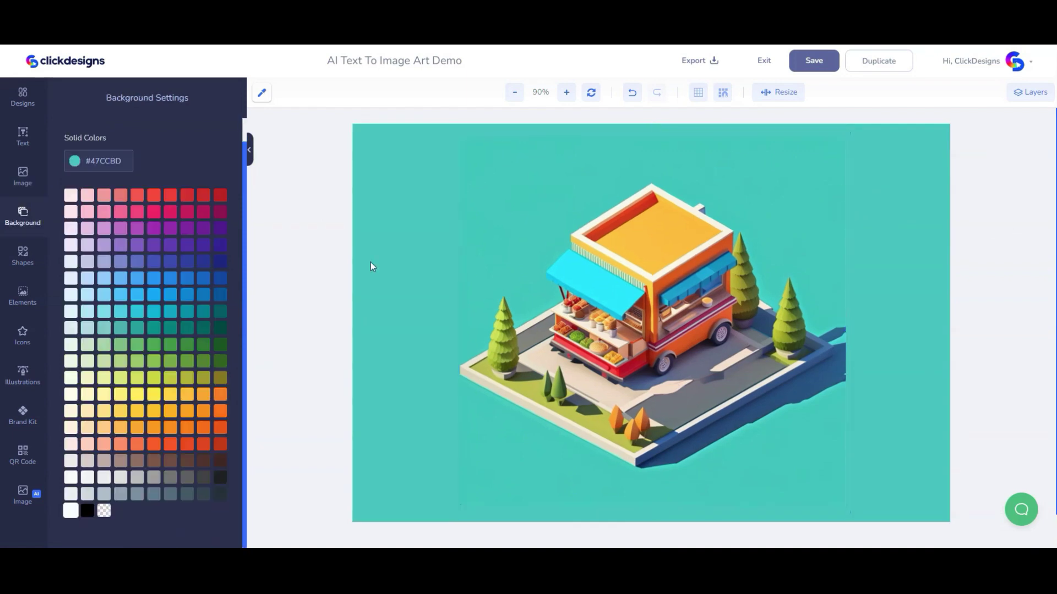
pyautogui.click(597, 292)
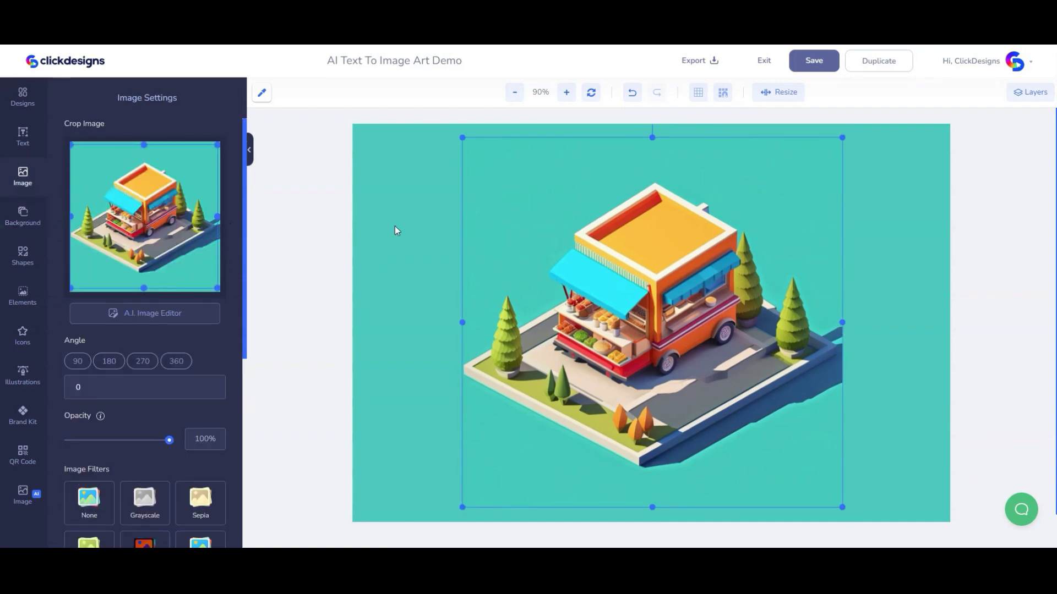
pyautogui.click(396, 229)
pyautogui.moveTo(725, 370); pyautogui.dragTo(832, 382)
pyautogui.click(496, 301)
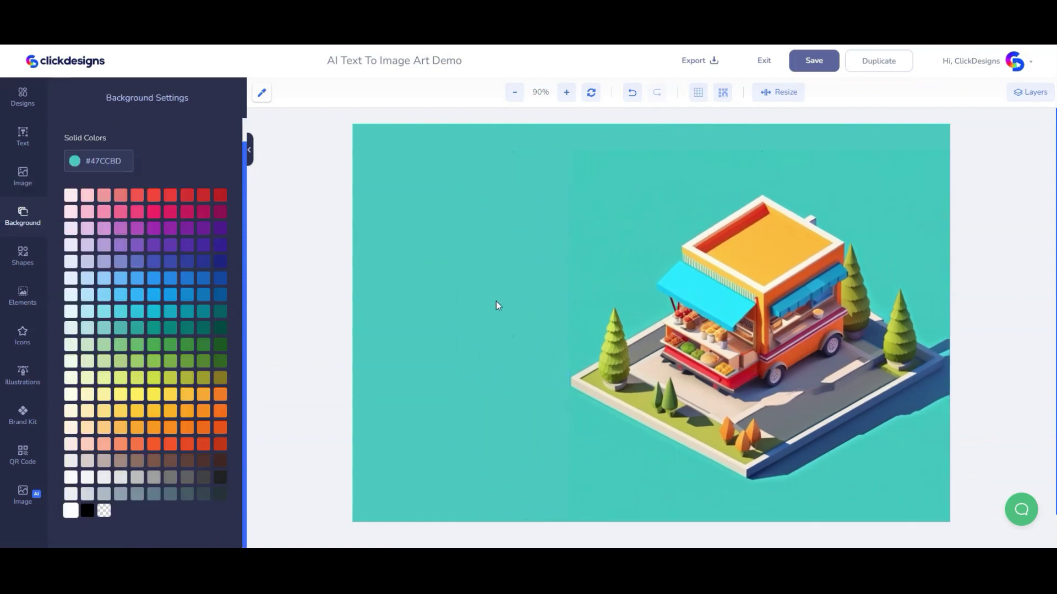
pyautogui.click(616, 452)
pyautogui.moveTo(569, 519); pyautogui.dragTo(644, 460)
pyautogui.click(553, 262)
pyautogui.click(23, 493)
pyautogui.click(165, 533)
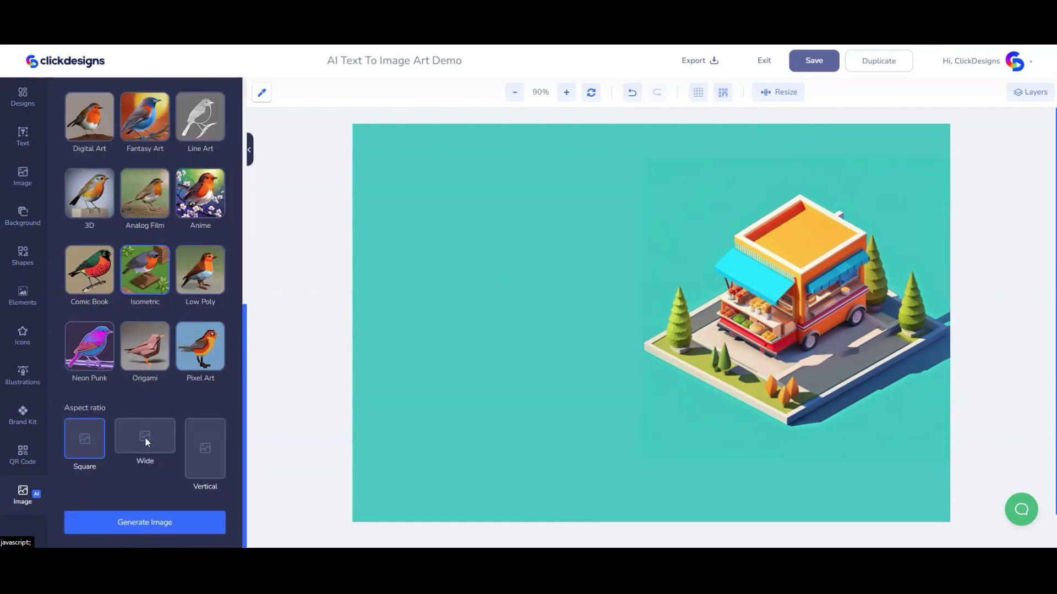
pyautogui.scroll(-5, 202, 358)
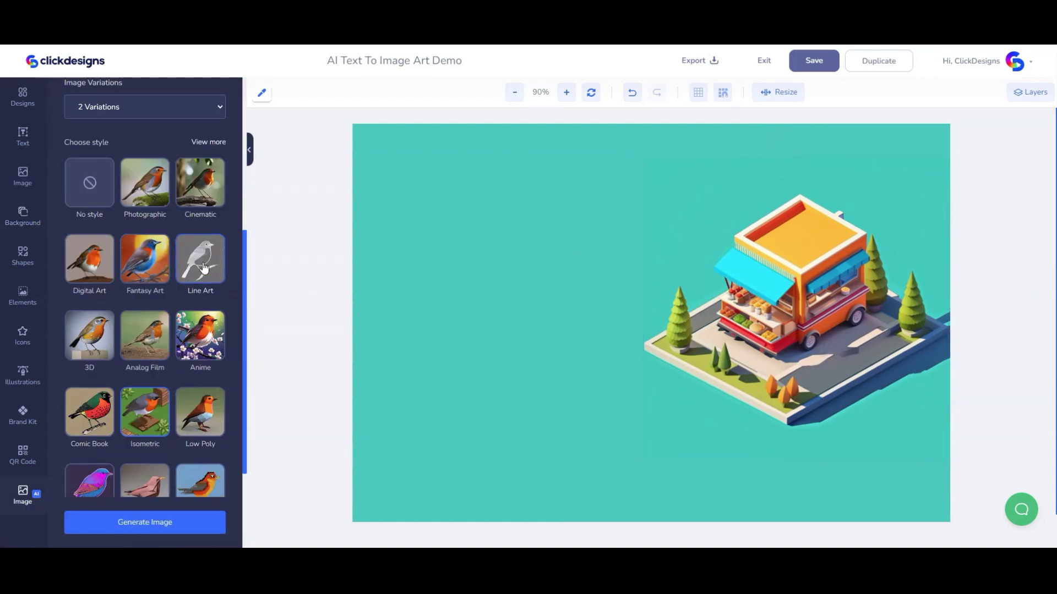